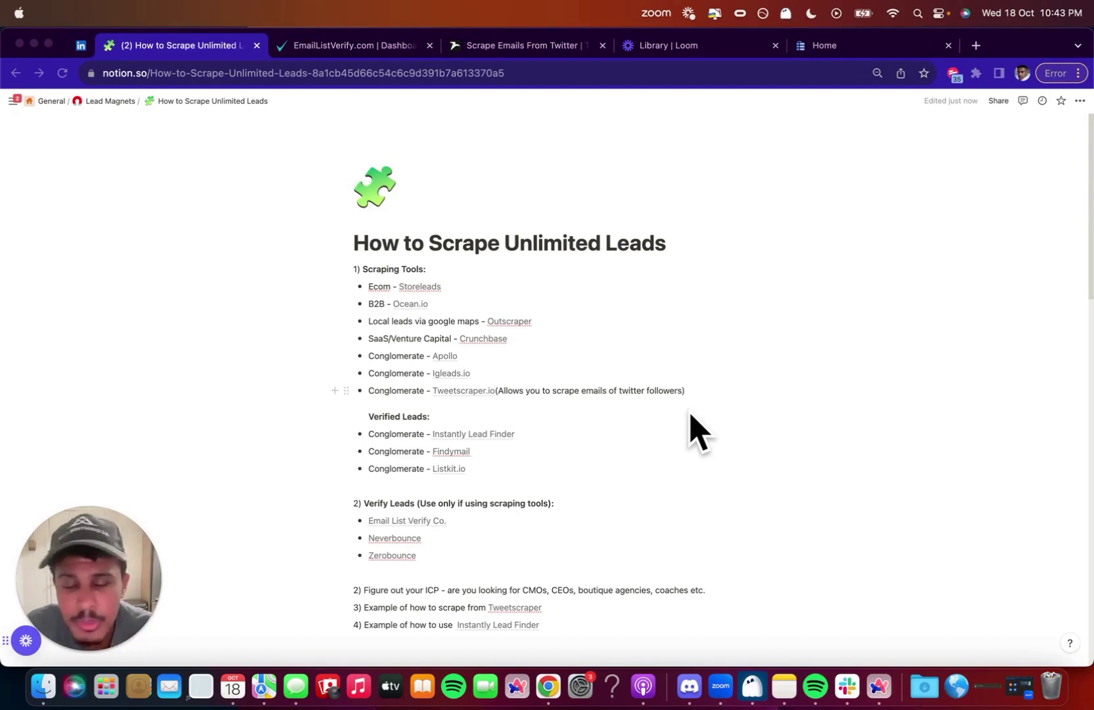
Step: Highlight the Scraping Tools and Verified Leads headings and the tool bullets in the guide
left_click(375, 296)
left_click_drag(369, 264, 426, 269)
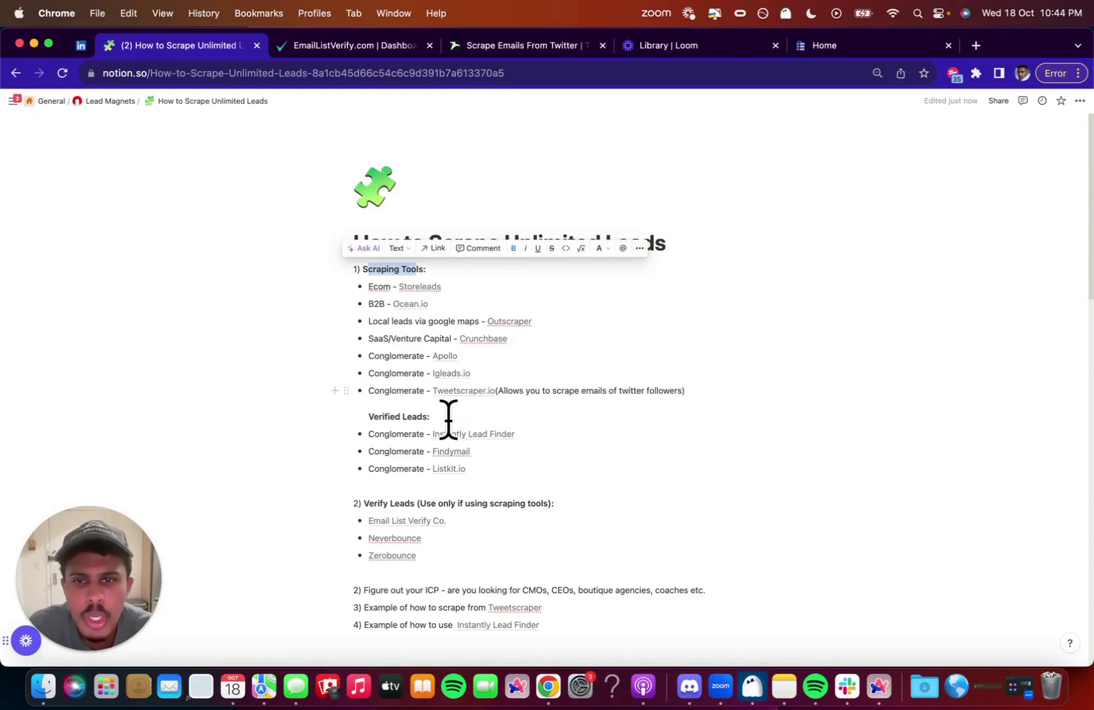
left_click_drag(432, 416, 367, 419)
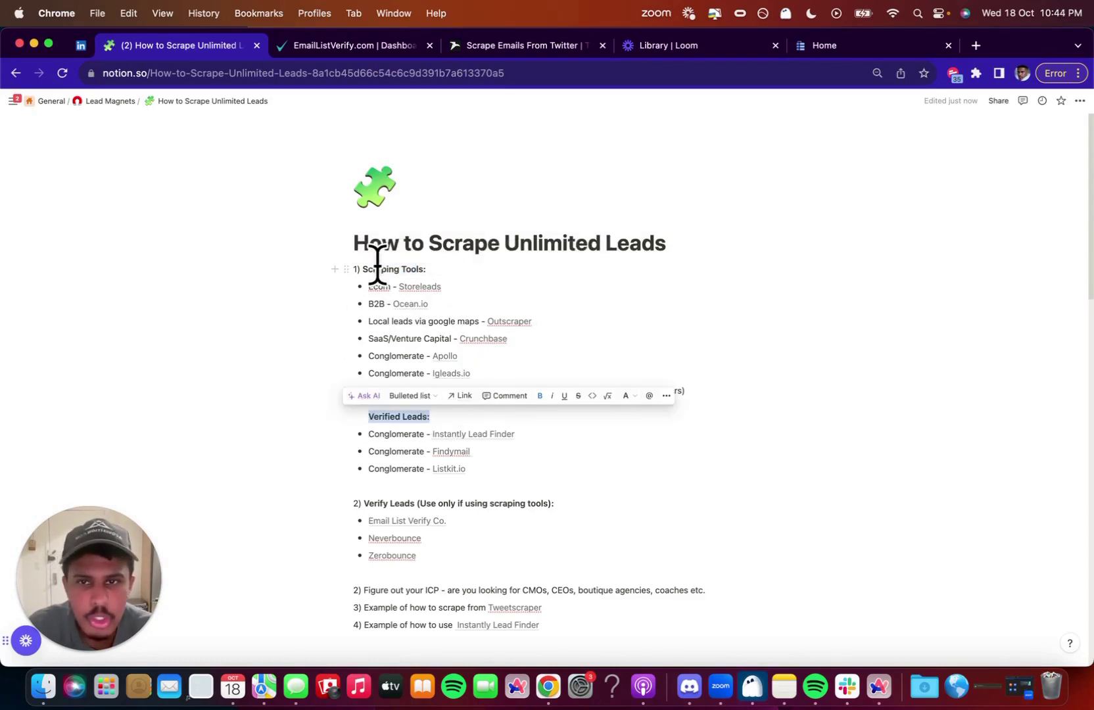
left_click_drag(376, 267, 419, 267)
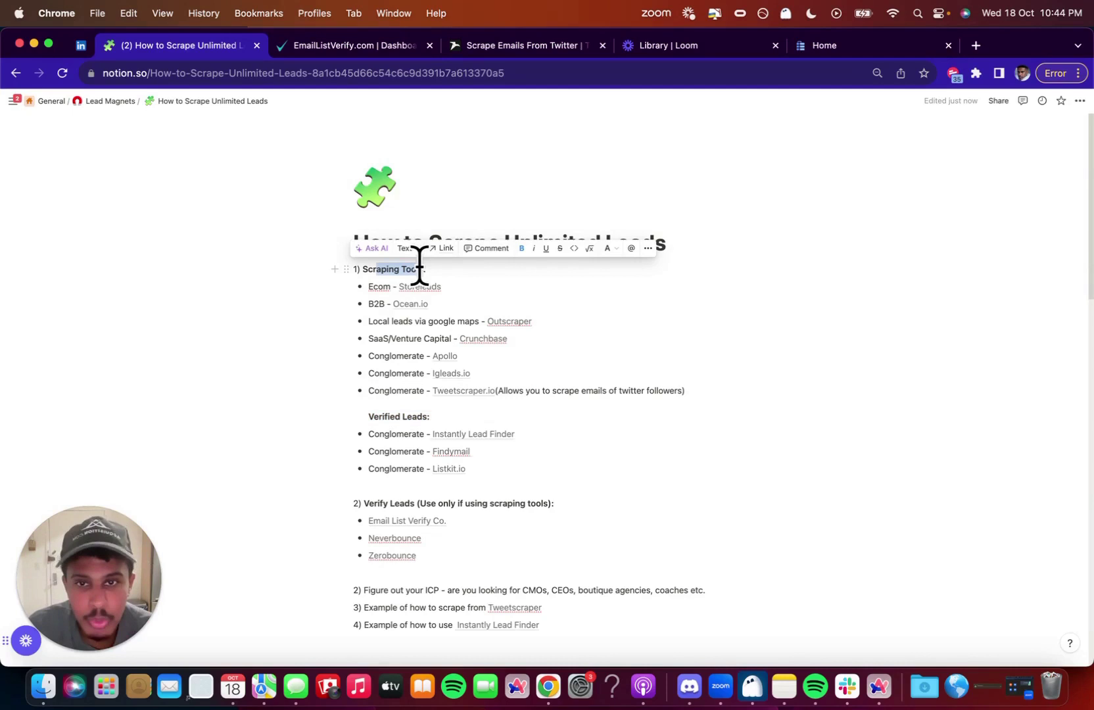
left_click_drag(503, 391, 373, 317)
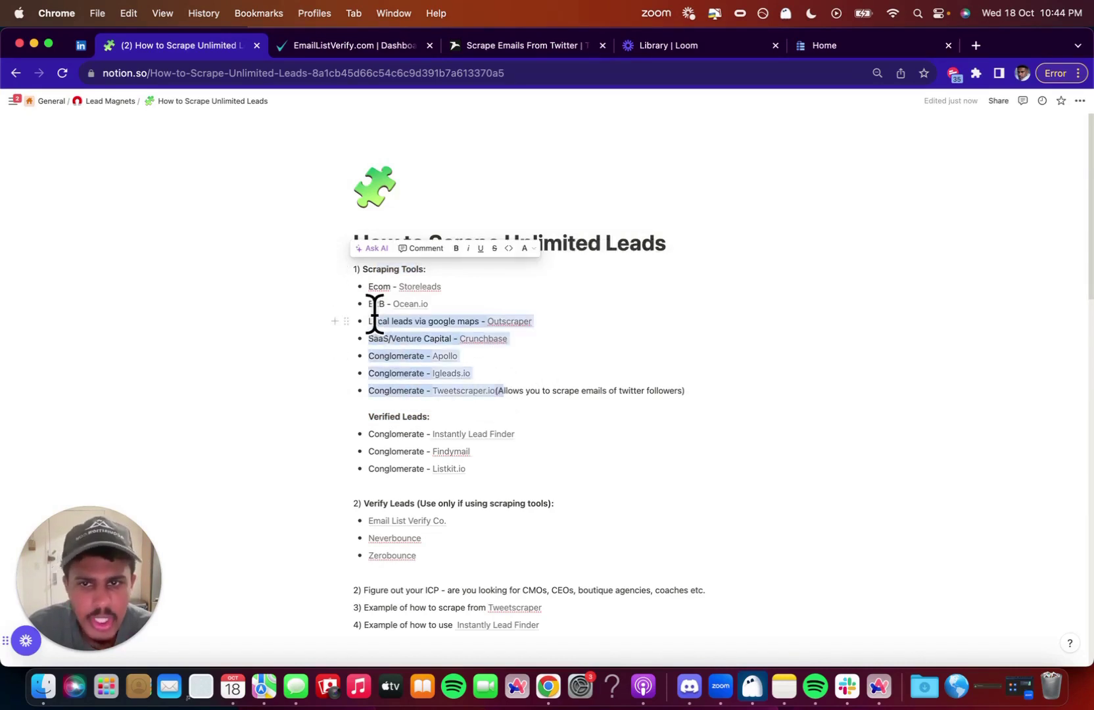
left_click(512, 360)
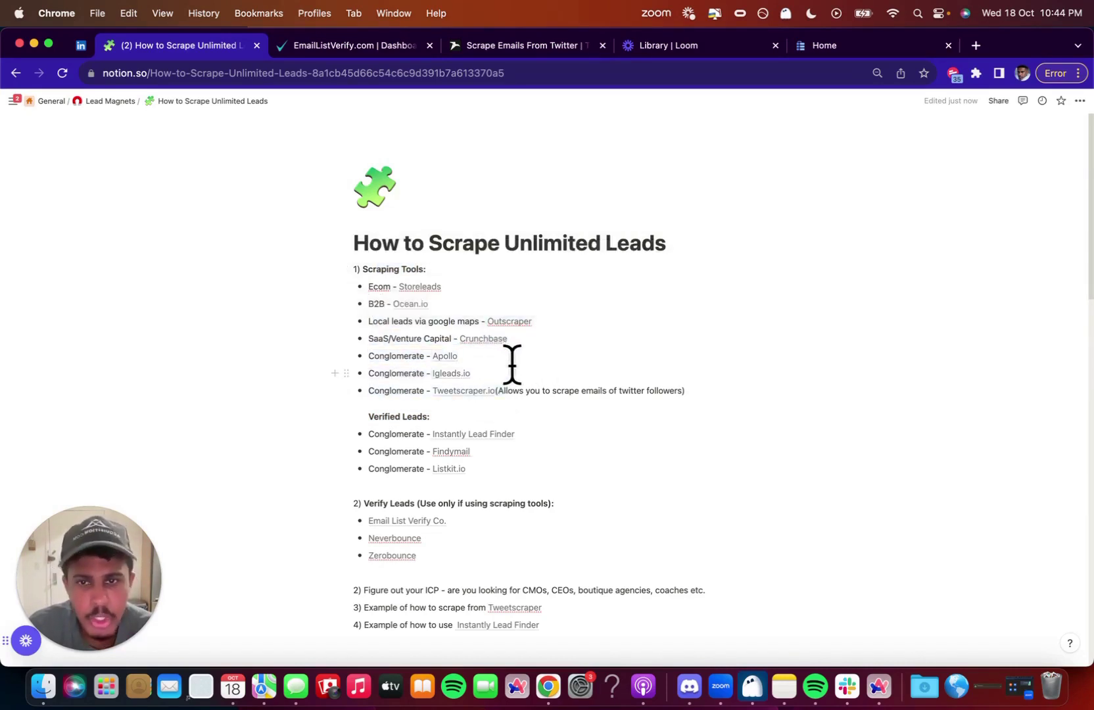
triple_click(431, 416)
scroll(529, 447, "down", 1)
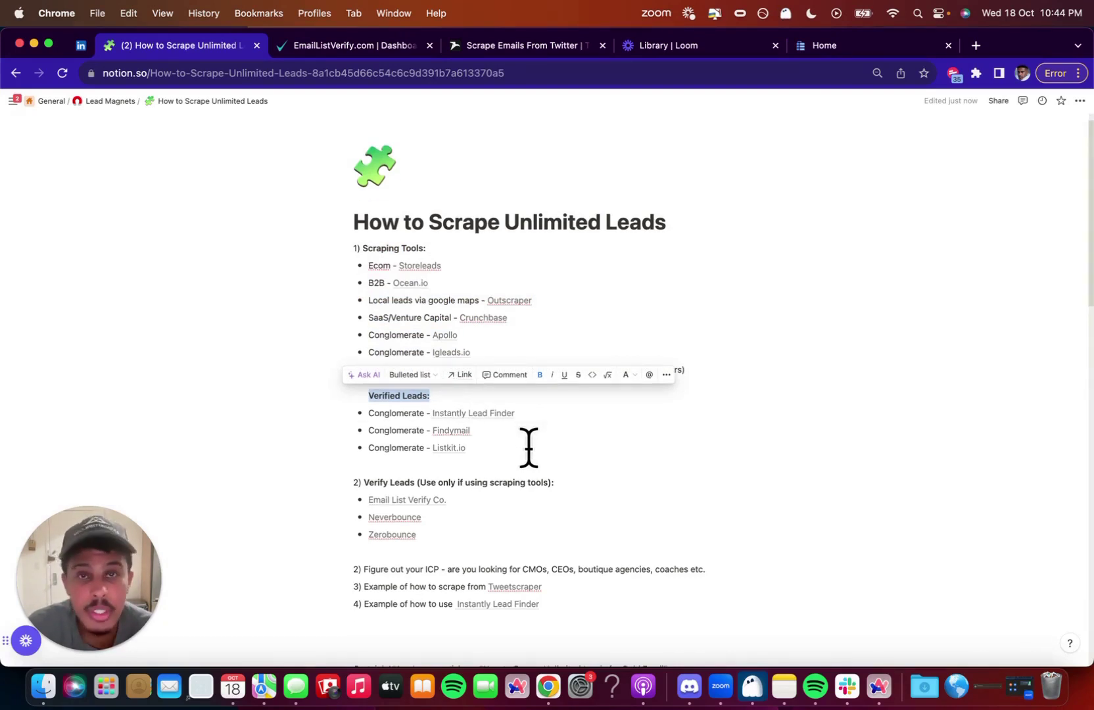
left_click(368, 482)
scroll(460, 486, "down", 1)
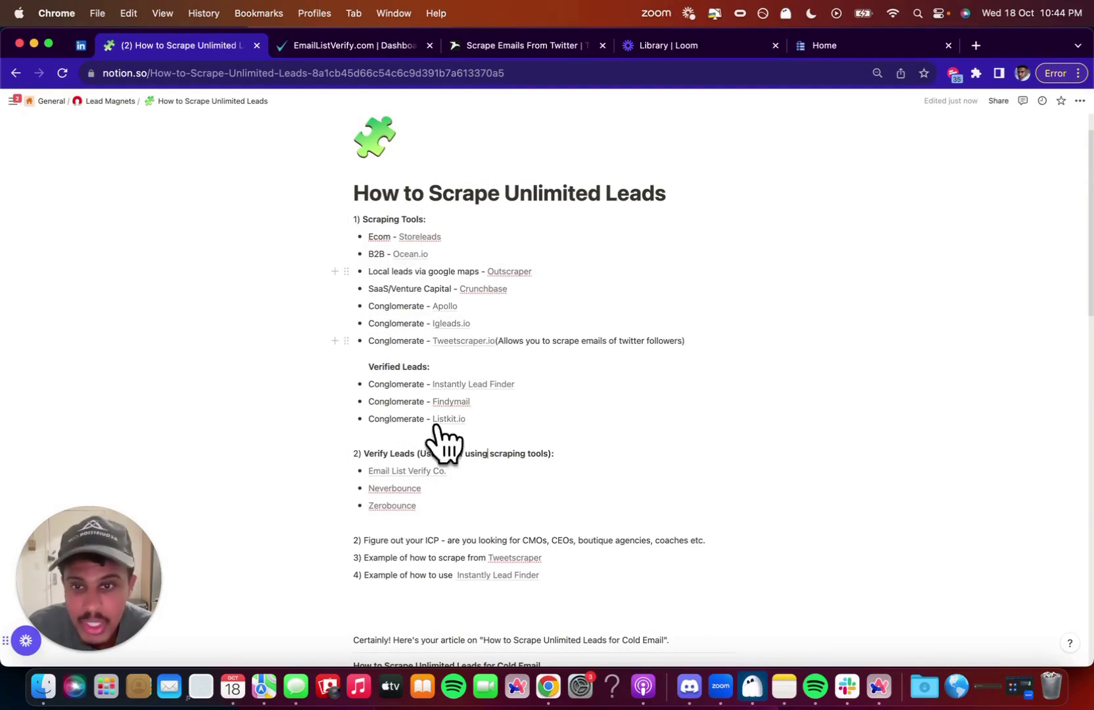
scroll(439, 474, "down", 1)
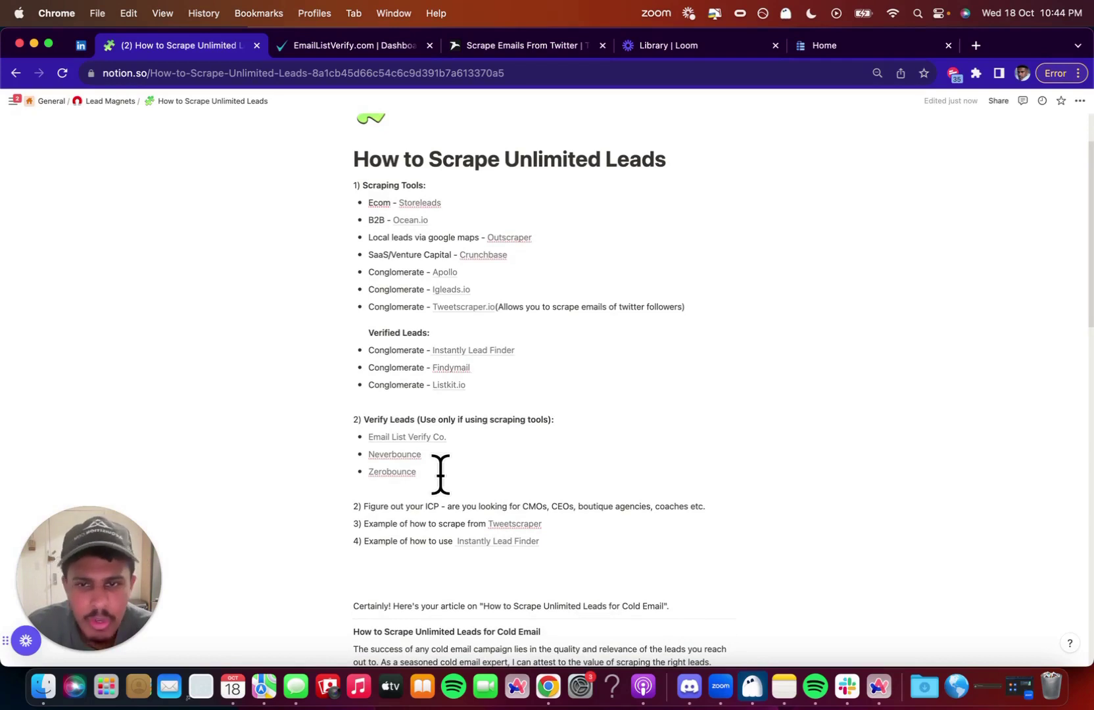
scroll(420, 490, "up", 2)
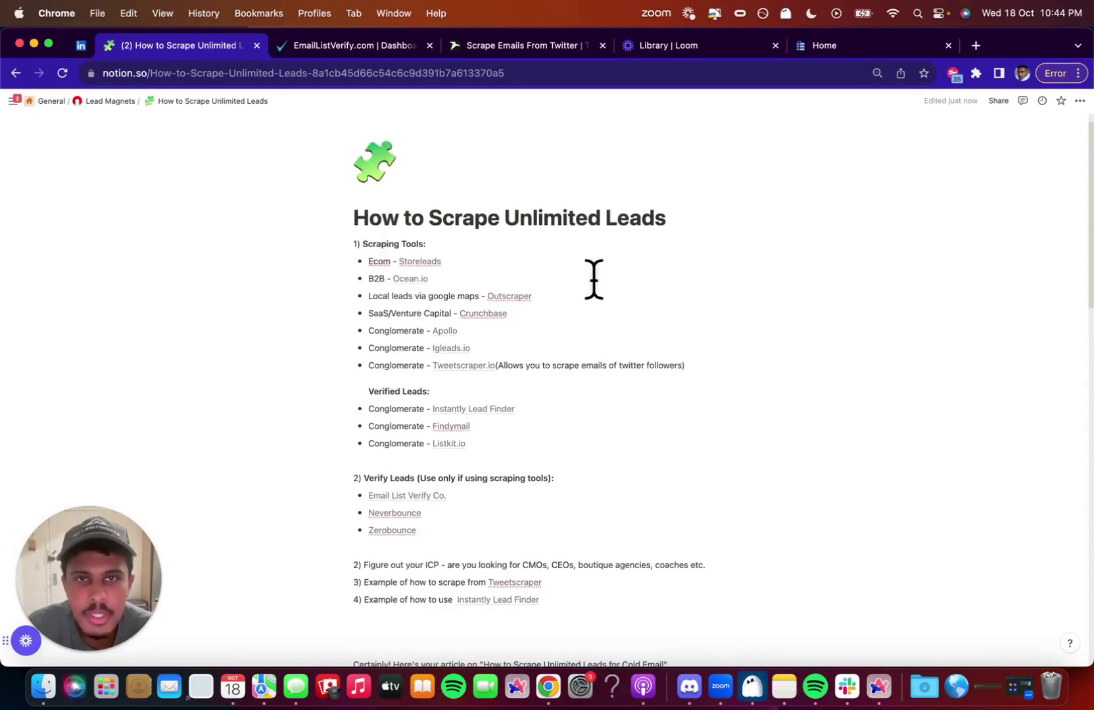
Step: Open Inframail's 'How to Scrape Unlimited Leads' blog article from inframail.io, then return to Notion
left_click(670, 46)
left_click(670, 71)
type("inframail.io")
key("Return")
left_click(723, 122)
left_click(398, 384)
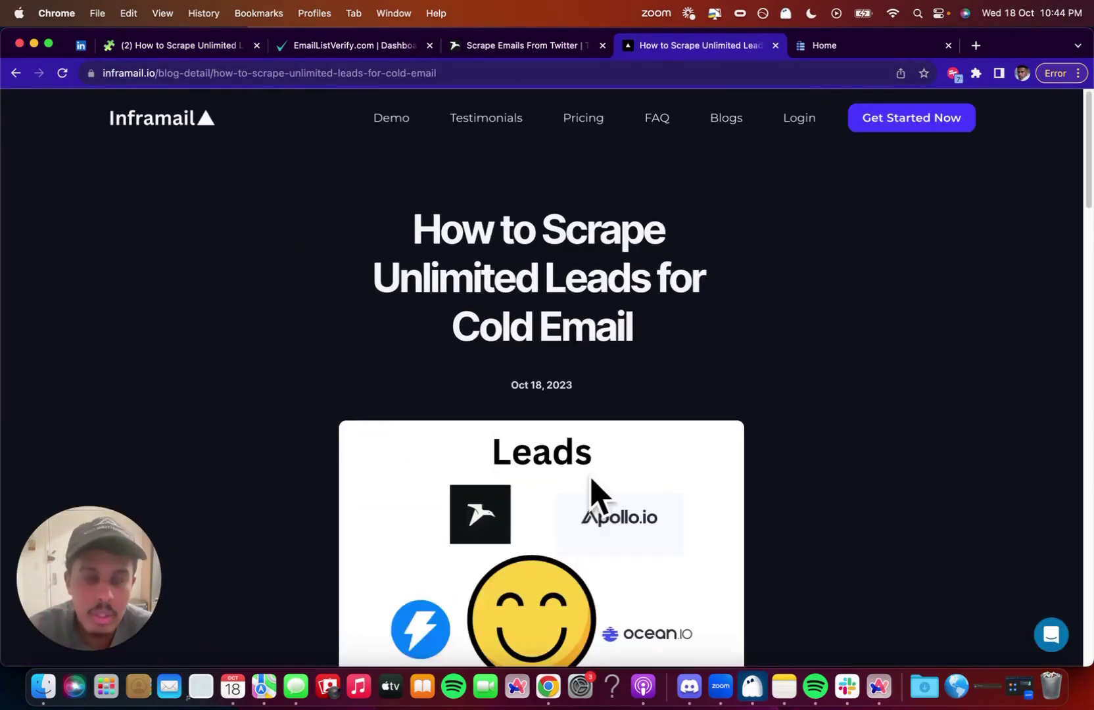
left_click(184, 46)
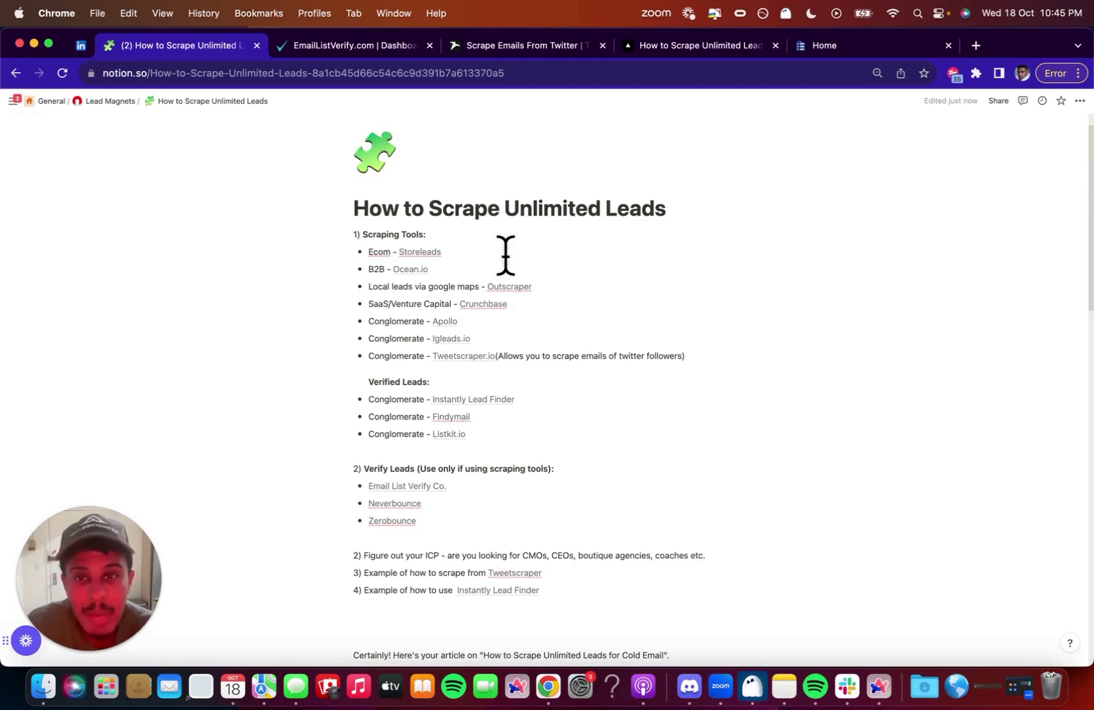
Step: Highlight the Scraping Tools bullets listing tools by niche, then clear the selection
scroll(505, 255, "down", 1)
left_click_drag(697, 332, 369, 207)
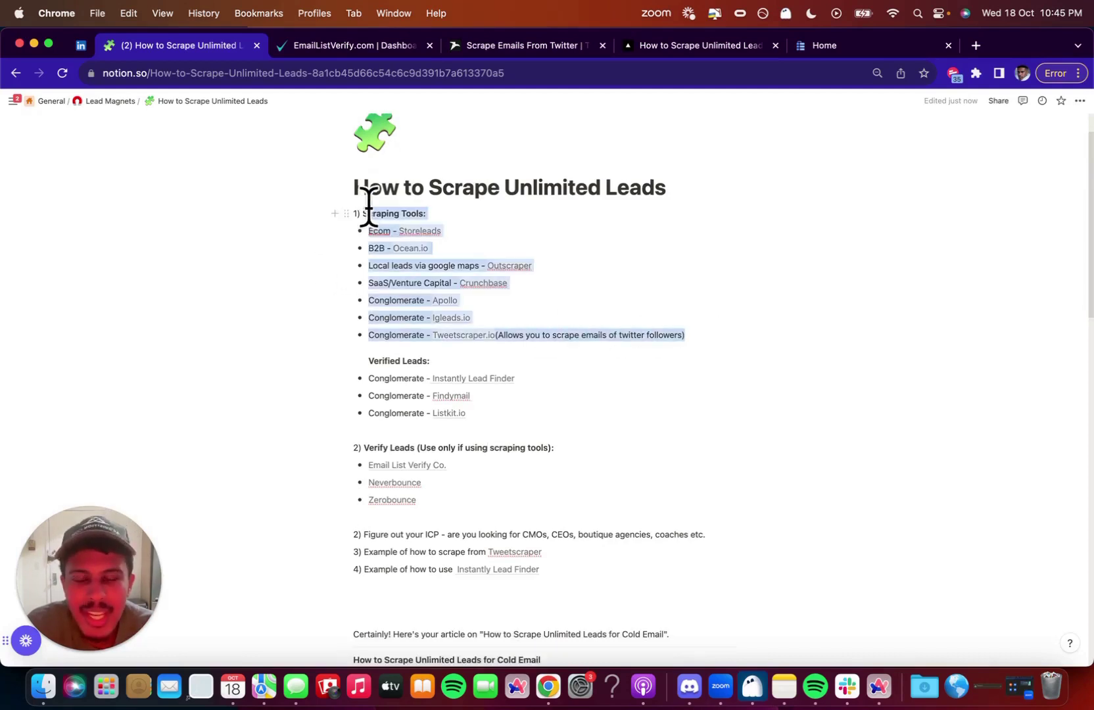
scroll(703, 271, "up", 1)
left_click(489, 349)
scroll(545, 346, "up", 1)
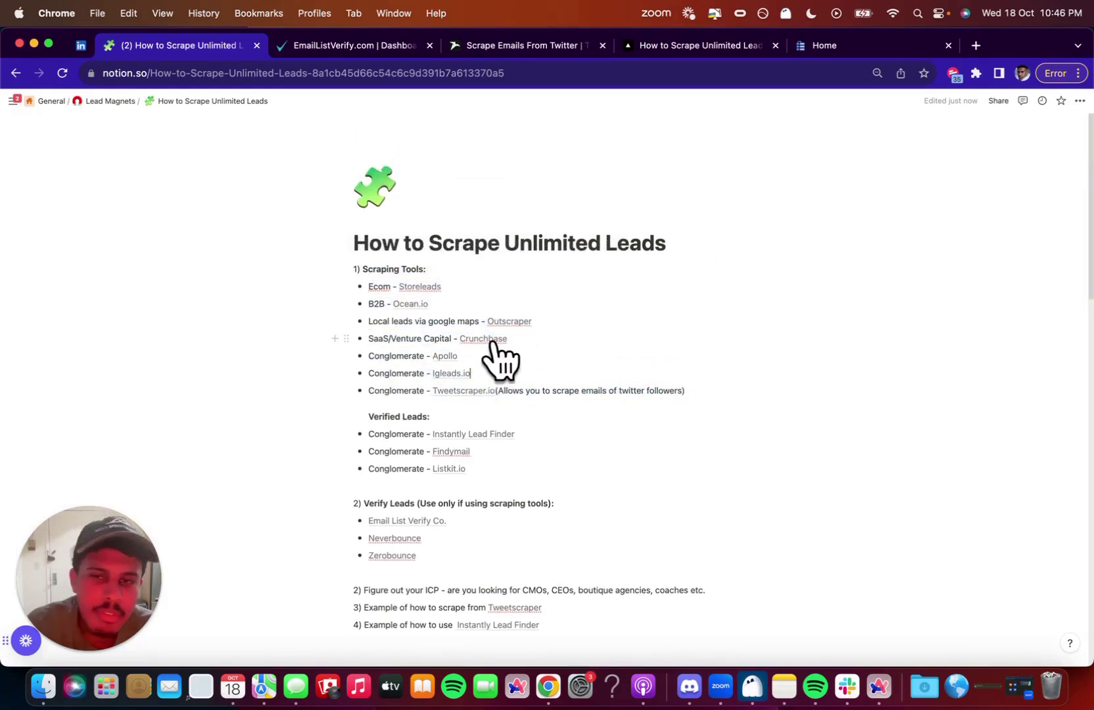
Step: Open the Ocean.io link, browse its pricing FAQ on verified email credits, then return to Notion
left_click(414, 305)
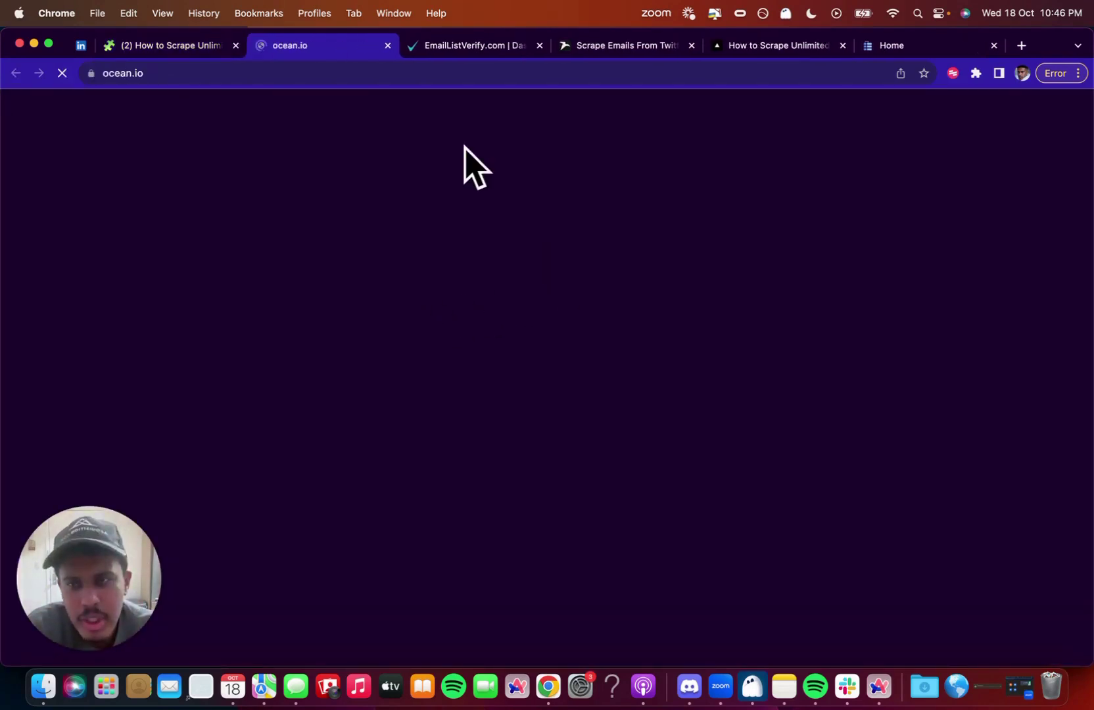
scroll(526, 235, "down", 2)
scroll(526, 234, "down", 1)
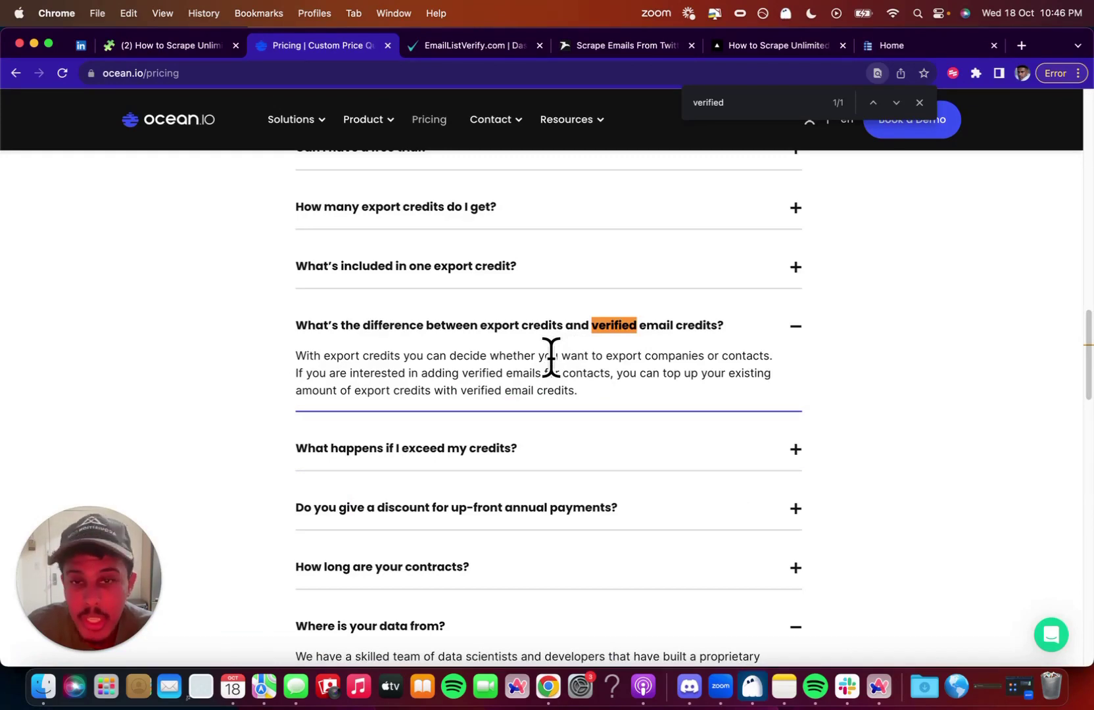
left_click_drag(488, 327, 534, 326)
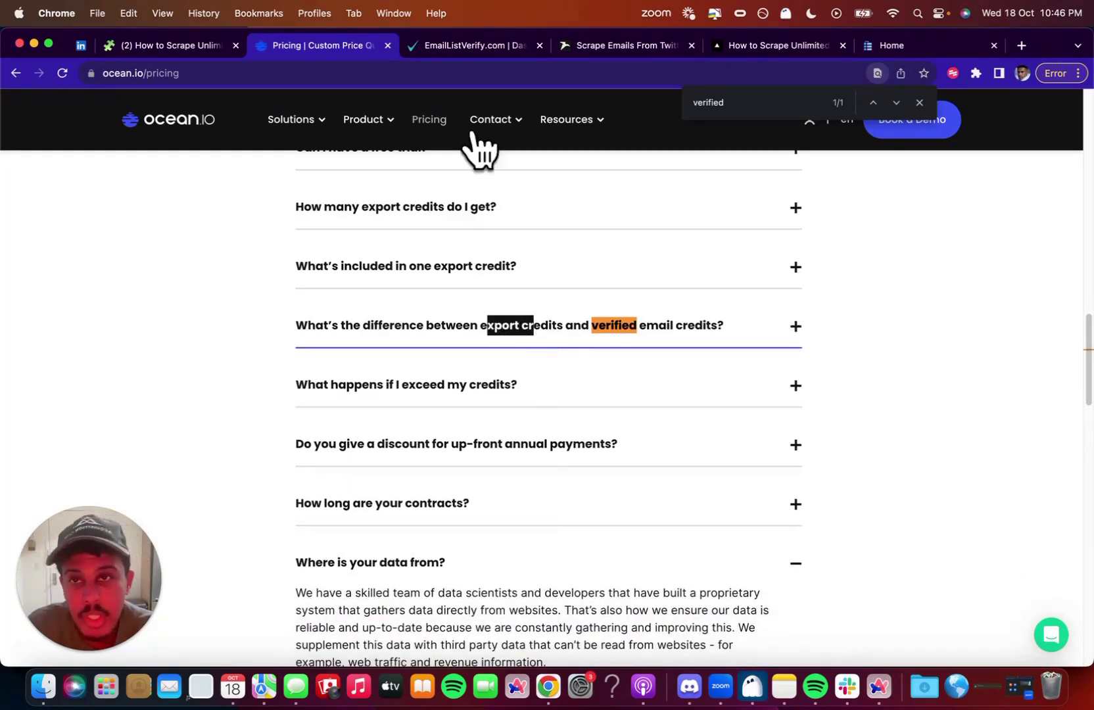
left_click(160, 50)
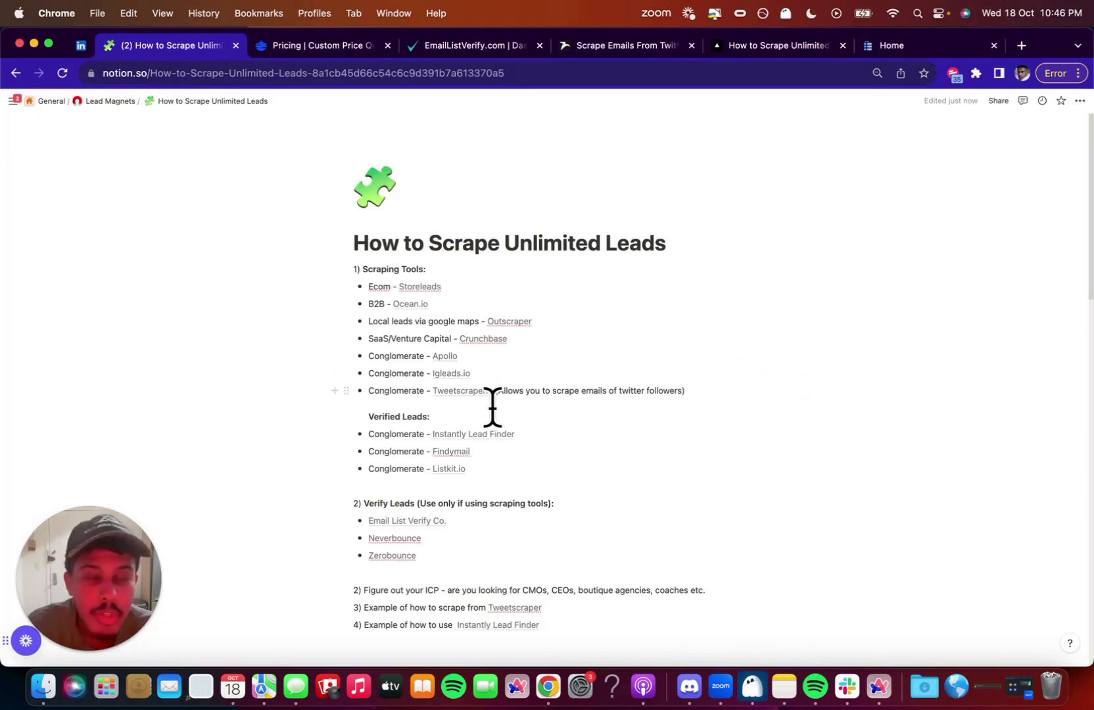
left_click_drag(720, 398, 365, 284)
left_click_drag(728, 391, 364, 294)
left_click(520, 343)
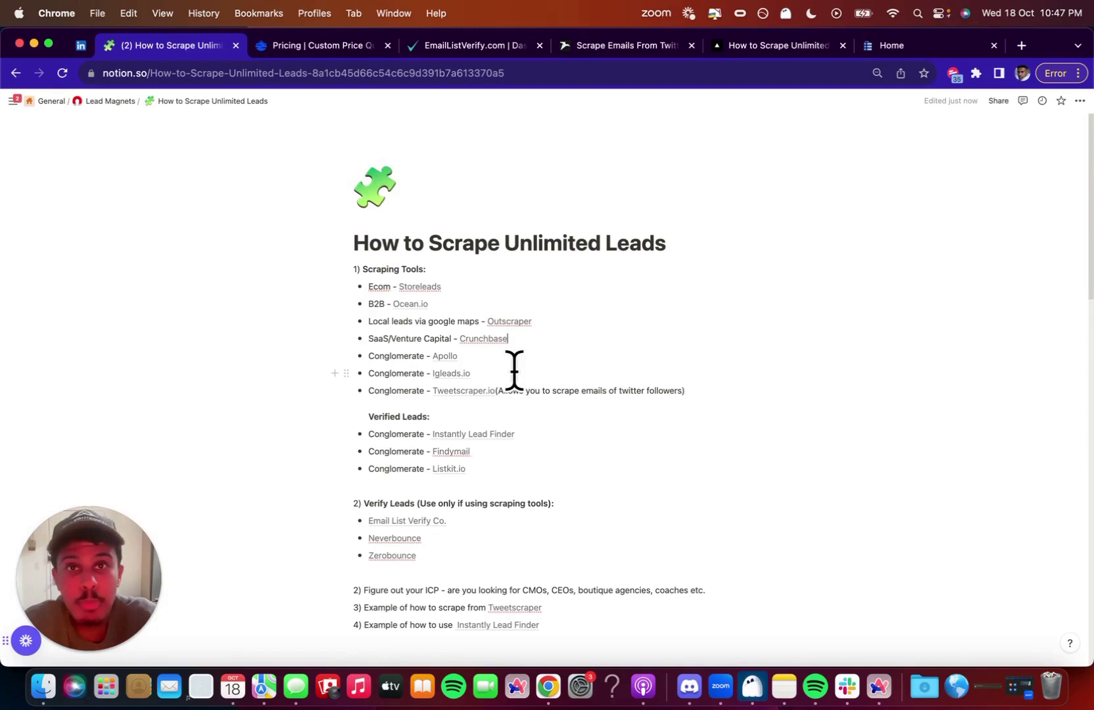
Step: Highlight the Verified Leads entries Instantly Lead Finder, Findymail and Listkit.io in turn
left_click_drag(518, 434, 431, 433)
left_click_drag(523, 433, 439, 433)
left_click_drag(532, 434, 434, 441)
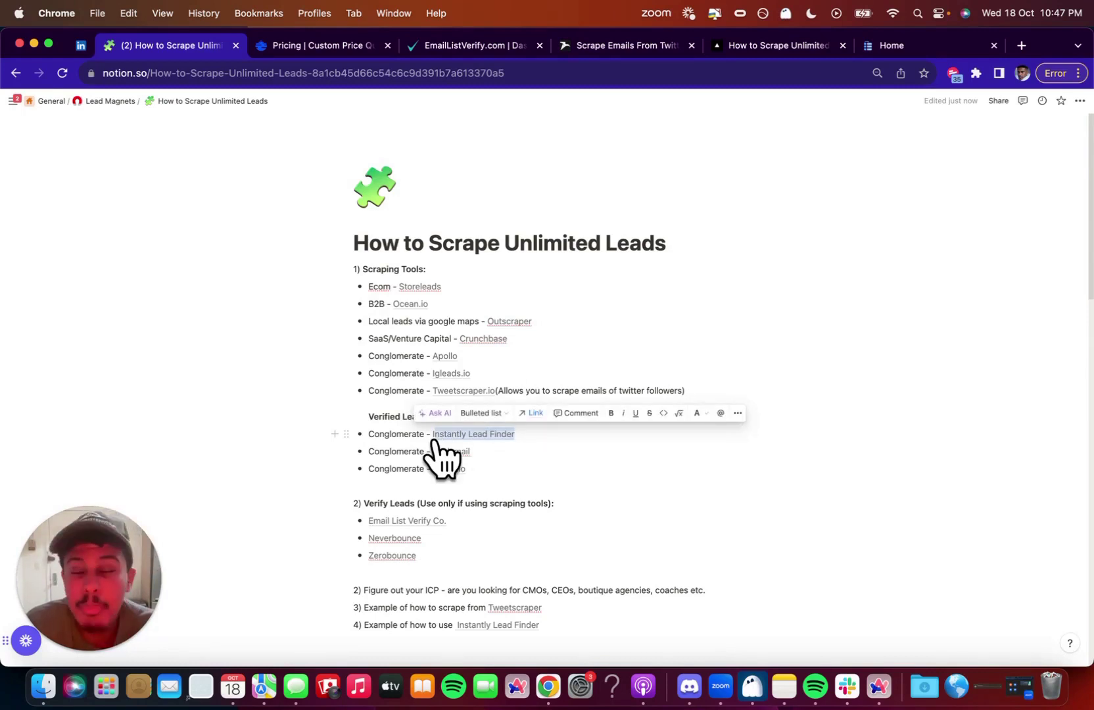
left_click(476, 451)
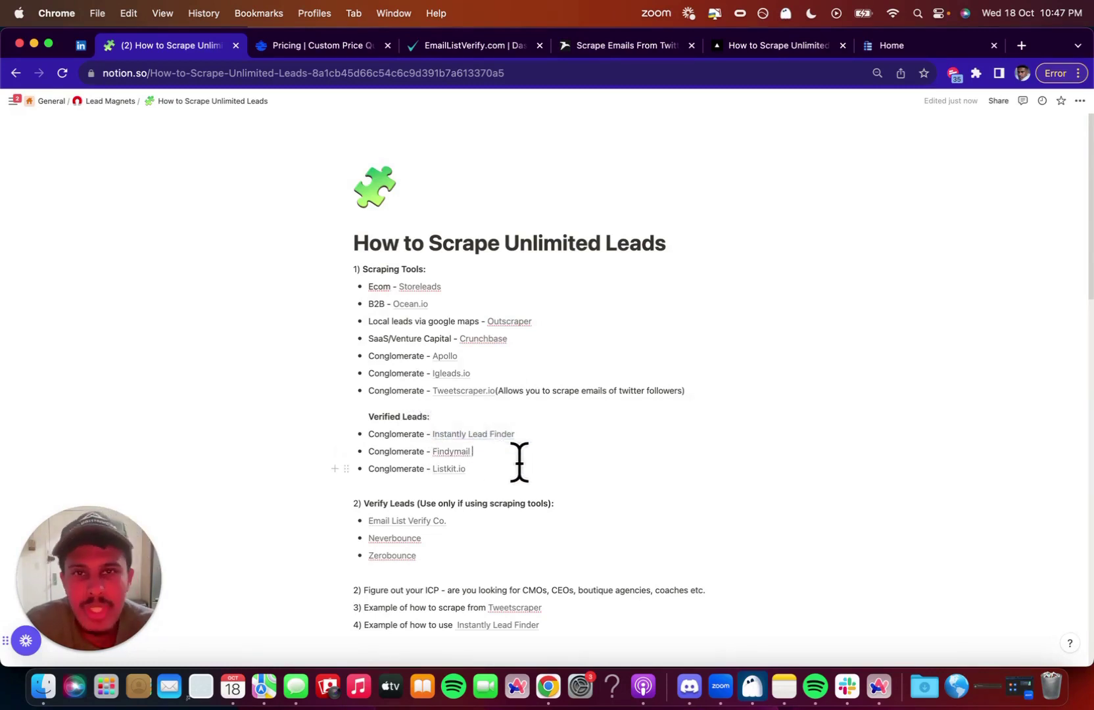
left_click_drag(518, 461, 407, 471)
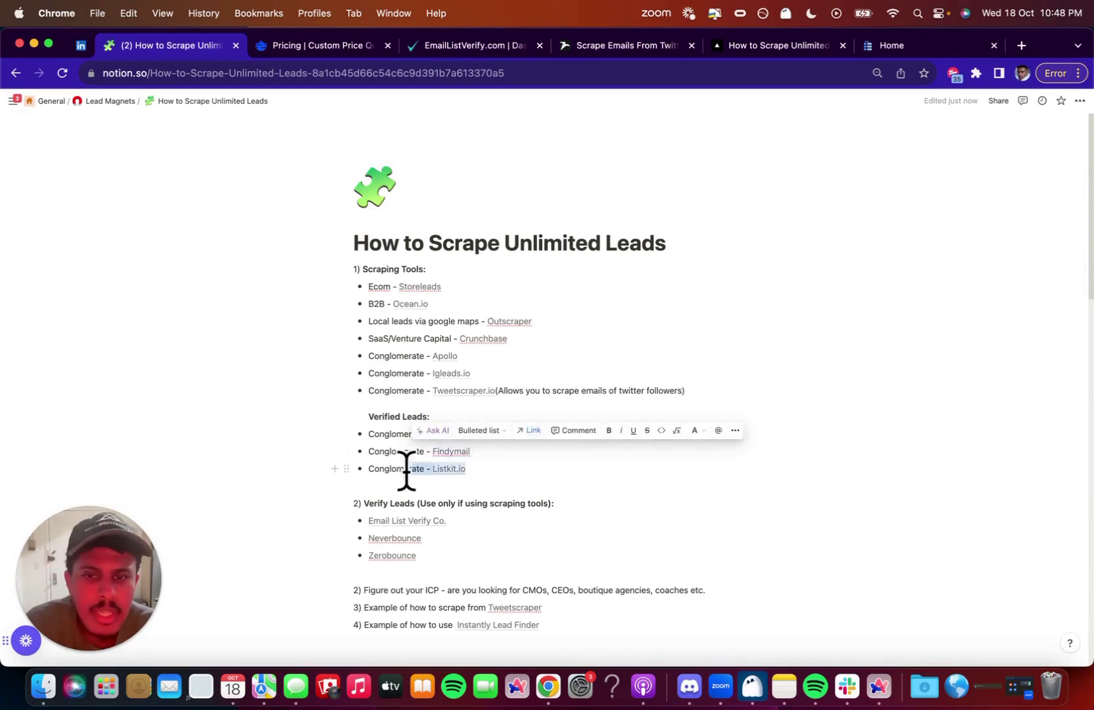
left_click(507, 471)
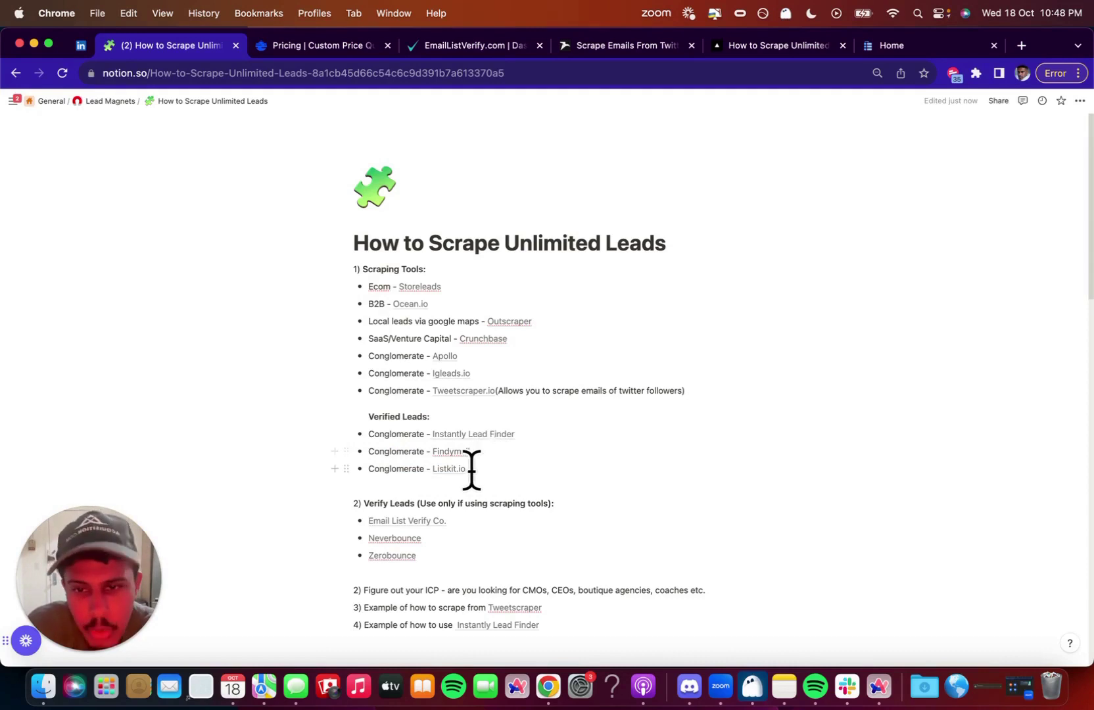
left_click_drag(471, 468, 427, 469)
left_click(491, 468)
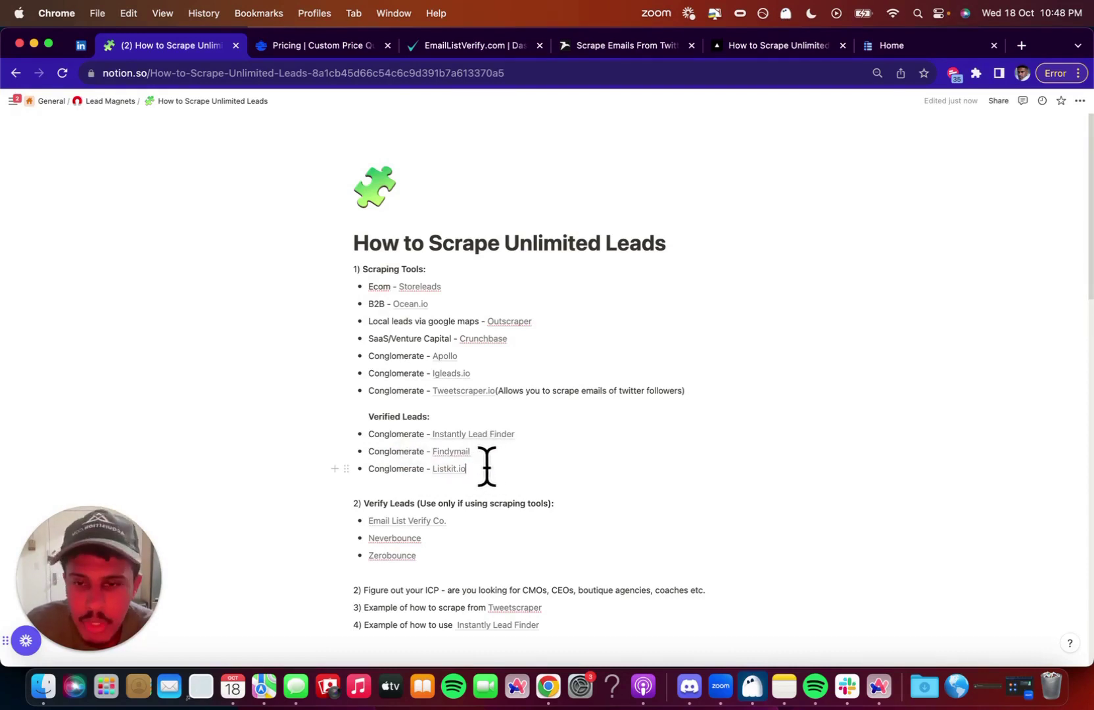
Step: Highlight the Scraping Tools bullets from SaaS/Venture Capital down to Tweetscraper.io
scroll(559, 427, "down", 2)
left_click_drag(700, 323, 488, 280)
left_click(499, 284)
left_click_drag(717, 329, 329, 329)
left_click_drag(337, 273, 542, 320)
left_click(554, 320)
Step: Highlight the Email List Verify Co. entry and switch to the EmailListVerify dashboard
scroll(554, 321, "down", 3)
left_click_drag(372, 336, 473, 341)
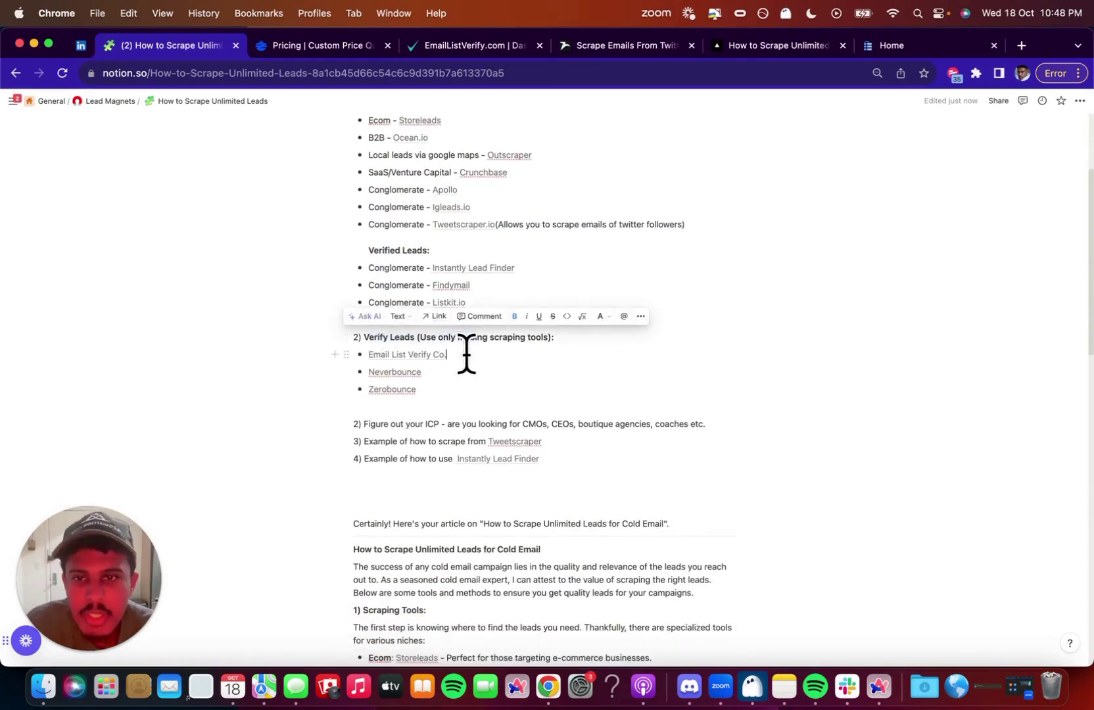
triple_click(471, 355)
scroll(526, 345, "up", 1)
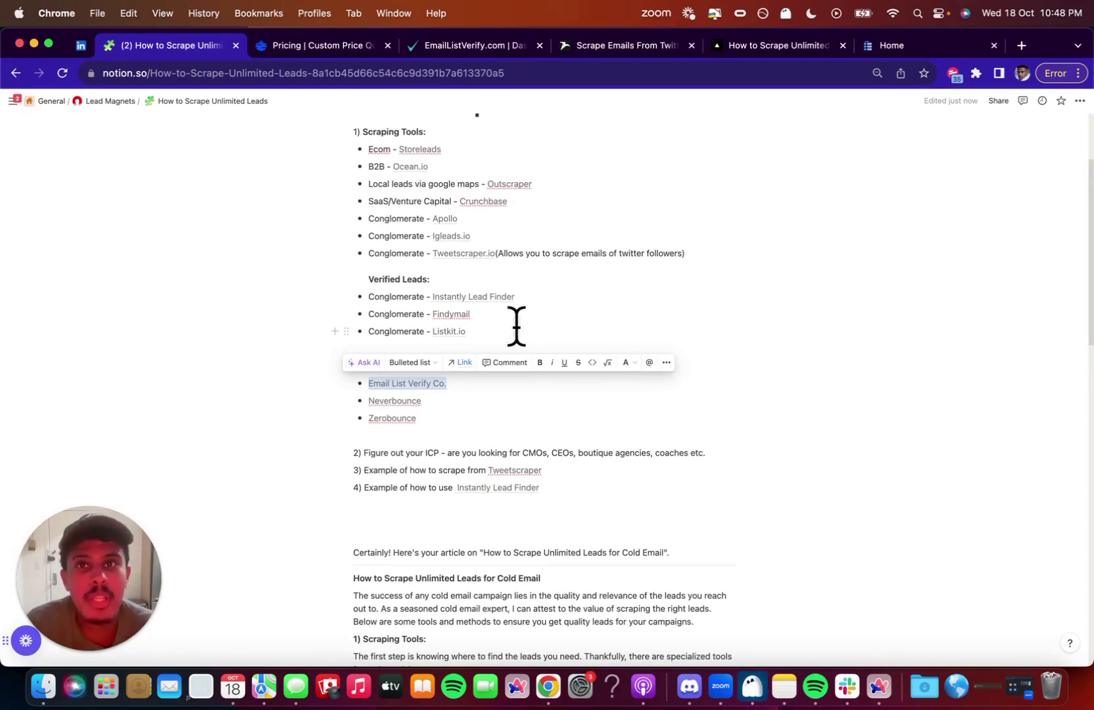
left_click(473, 44)
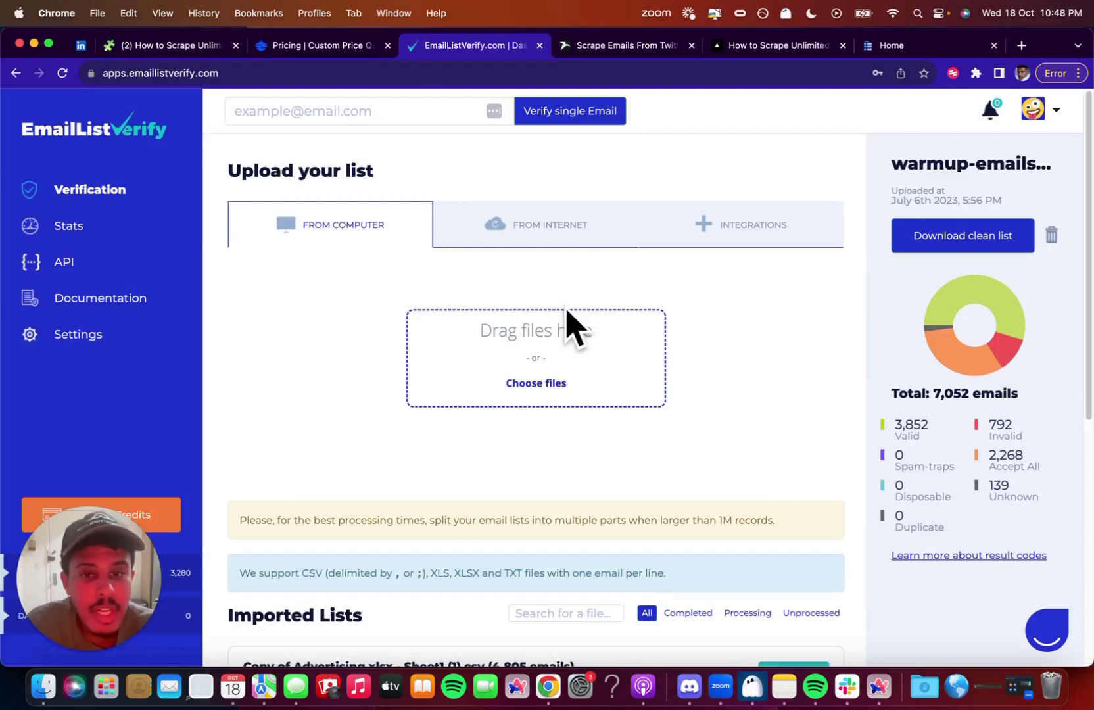
Step: Review the 7,052-email list results, pointing out 3,852 valid and 2,268 accept-all
scroll(622, 464, "down", 6)
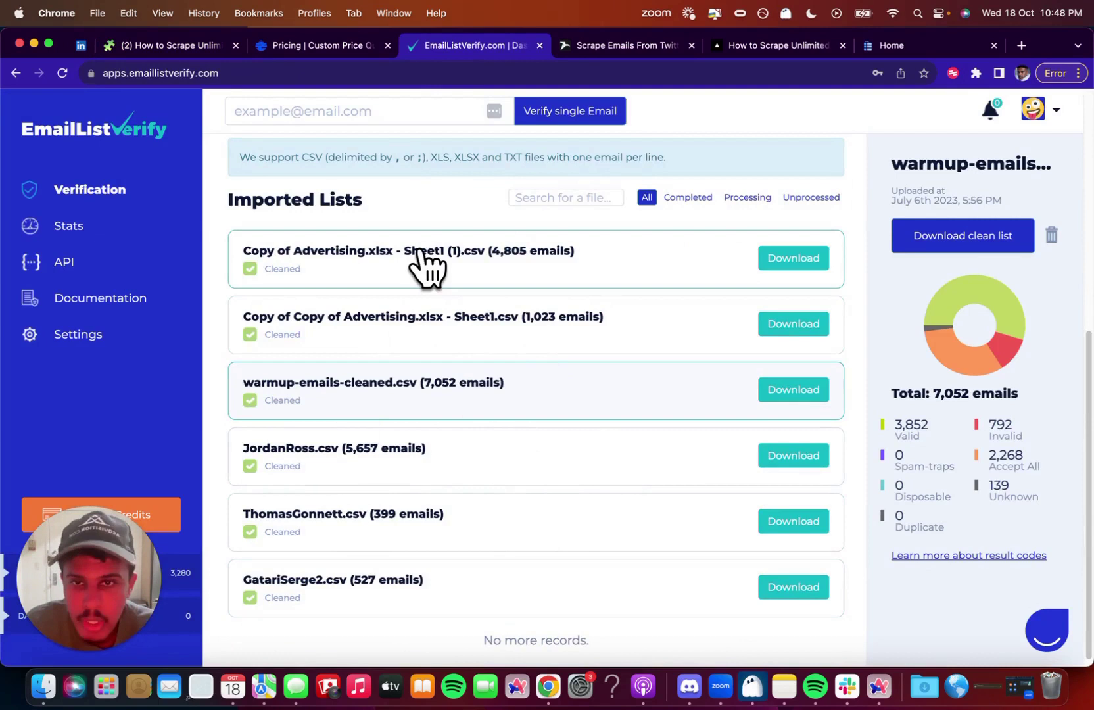
double_click(895, 426)
left_click_drag(944, 391, 928, 430)
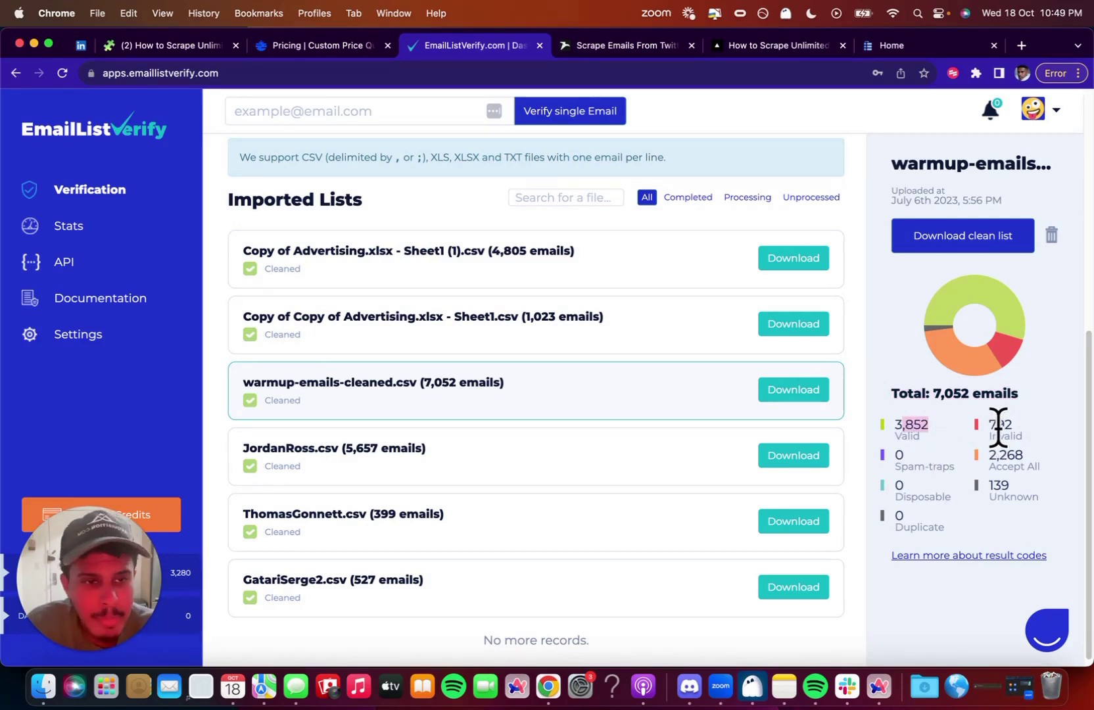
left_click_drag(984, 425, 997, 458)
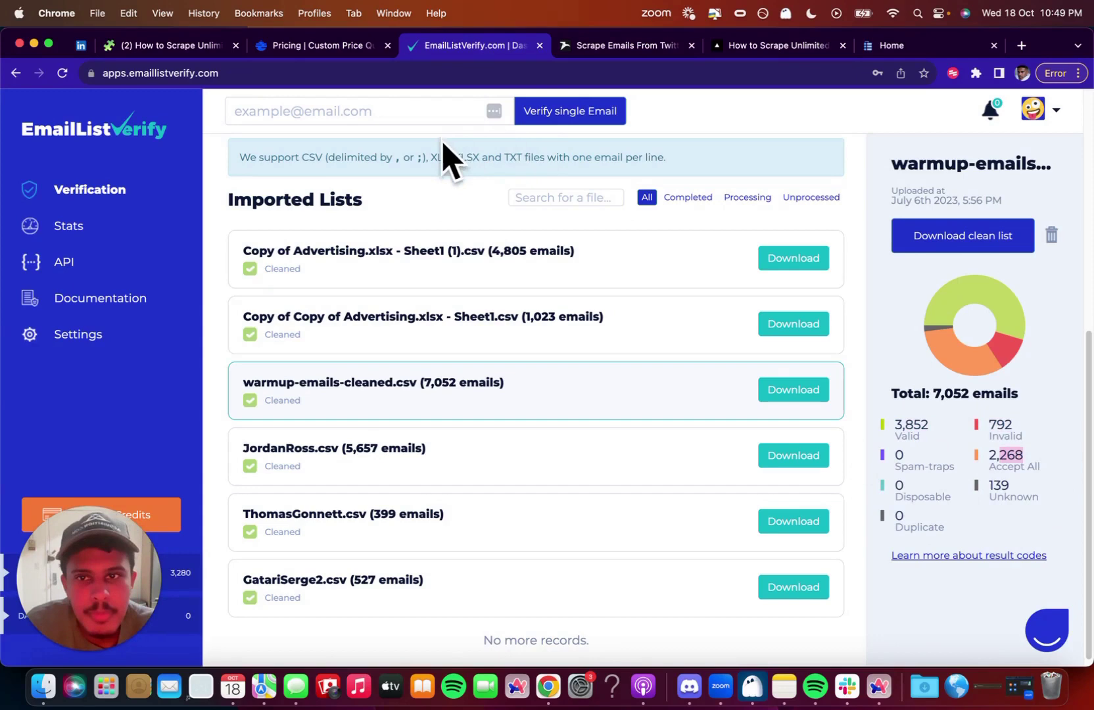
scroll(478, 398, "up", 6)
Step: Start and cancel a file upload, then return to Notion and select part of Zerobounce
left_click(536, 388)
left_click(736, 558)
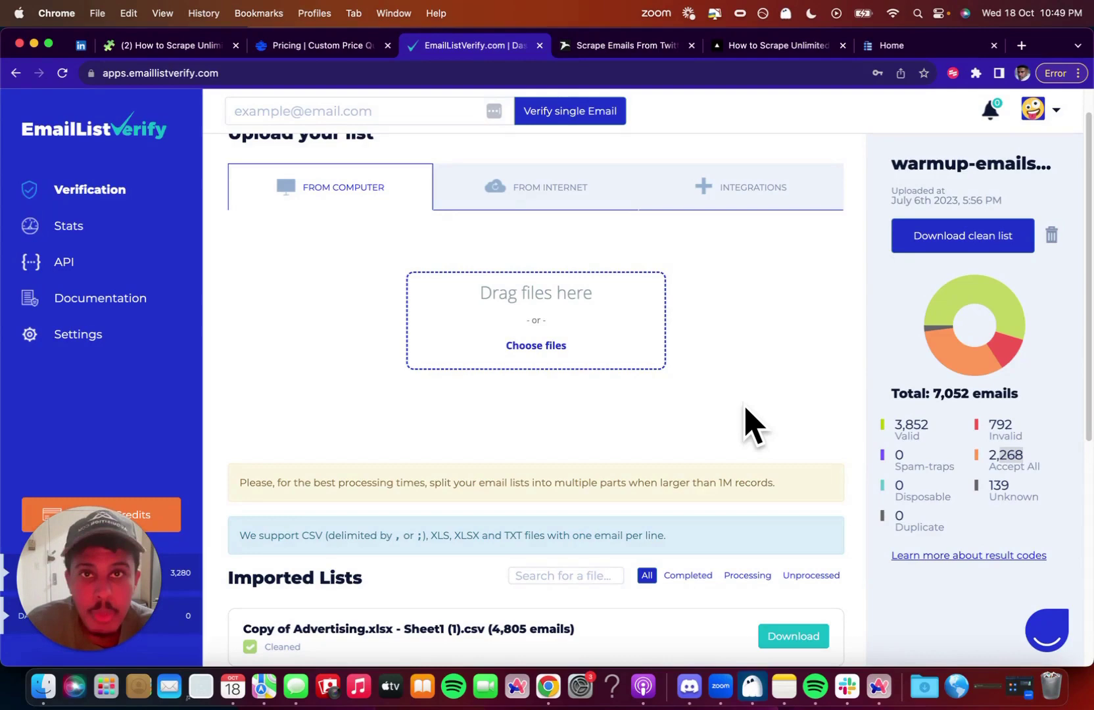
left_click(171, 44)
left_click_drag(418, 333, 381, 336)
Step: Switch to TweetScraper and reload Results, showing the new followers scrape at 4.22%
left_click(463, 335)
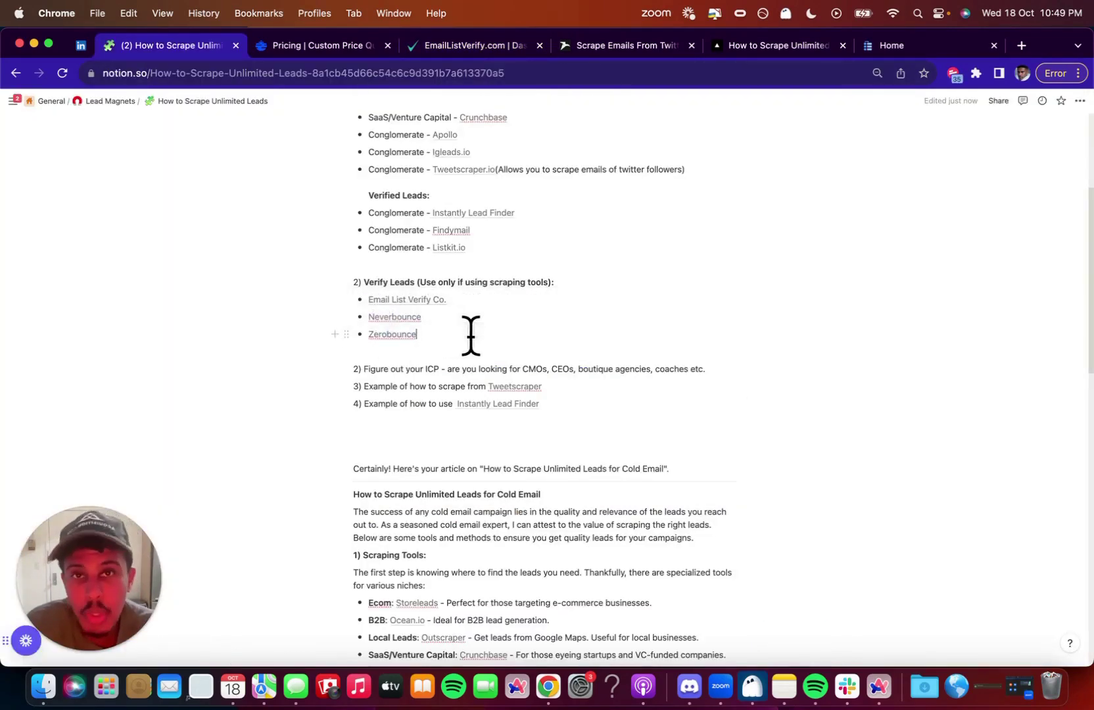
scroll(487, 362, "up", 5)
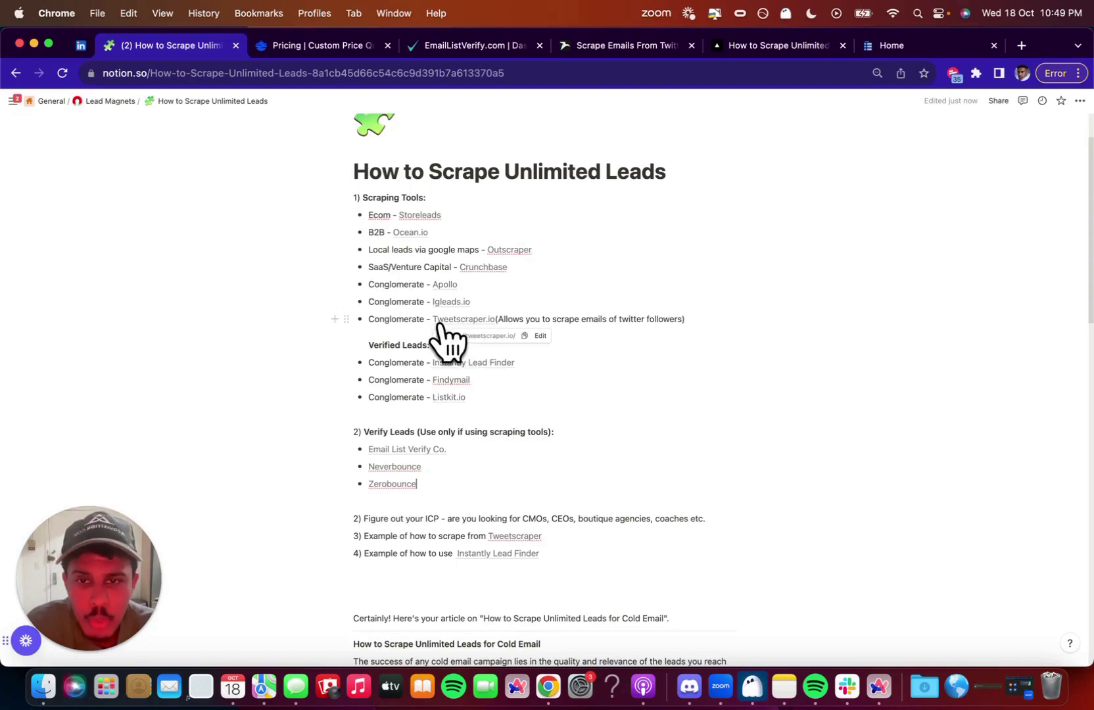
key("super+5")
left_click(63, 73)
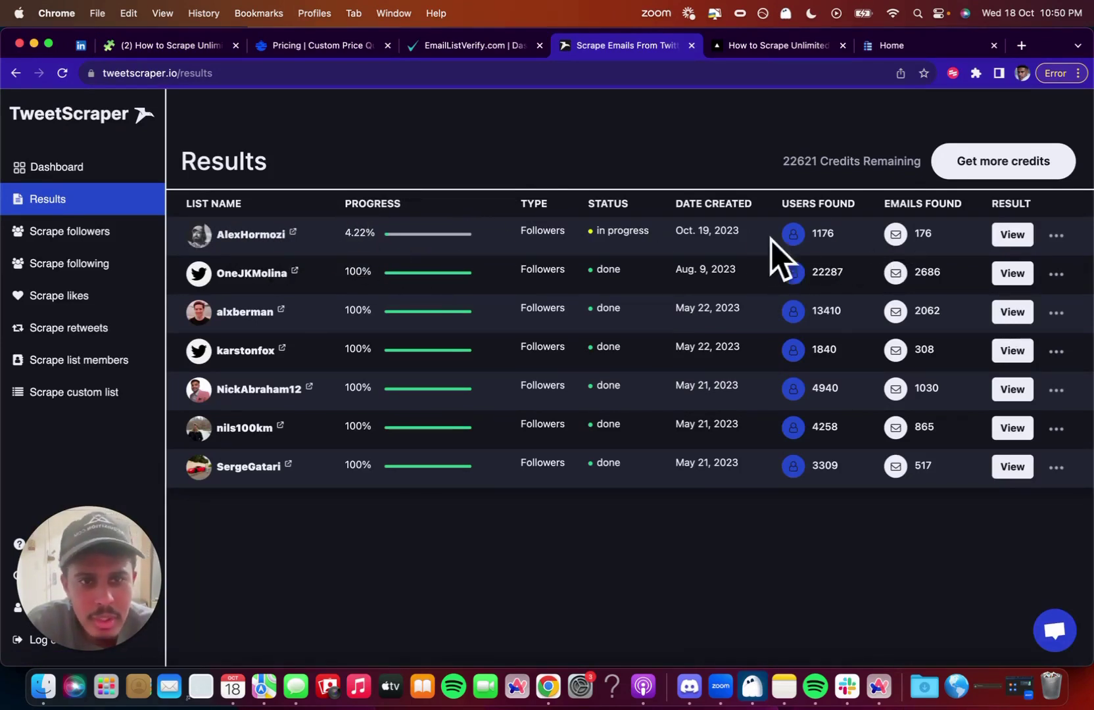
Step: Open the Scrape followers form and fill in the suggested target Twitter username
double_click(833, 233)
left_click(858, 233)
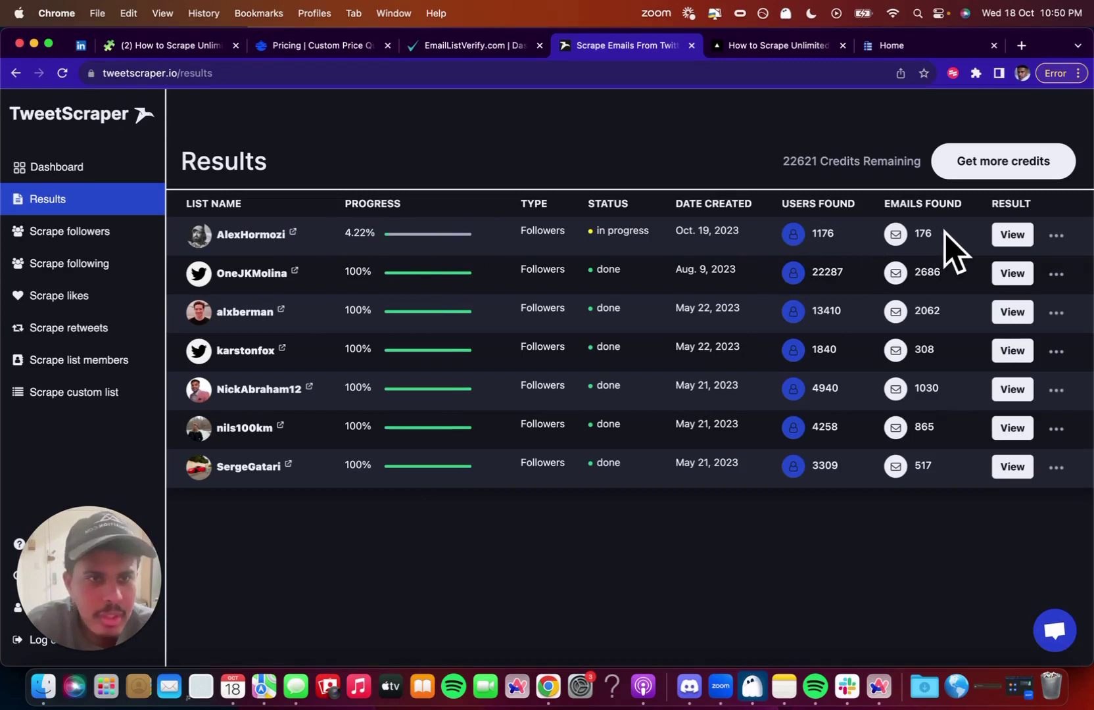
left_click(79, 231)
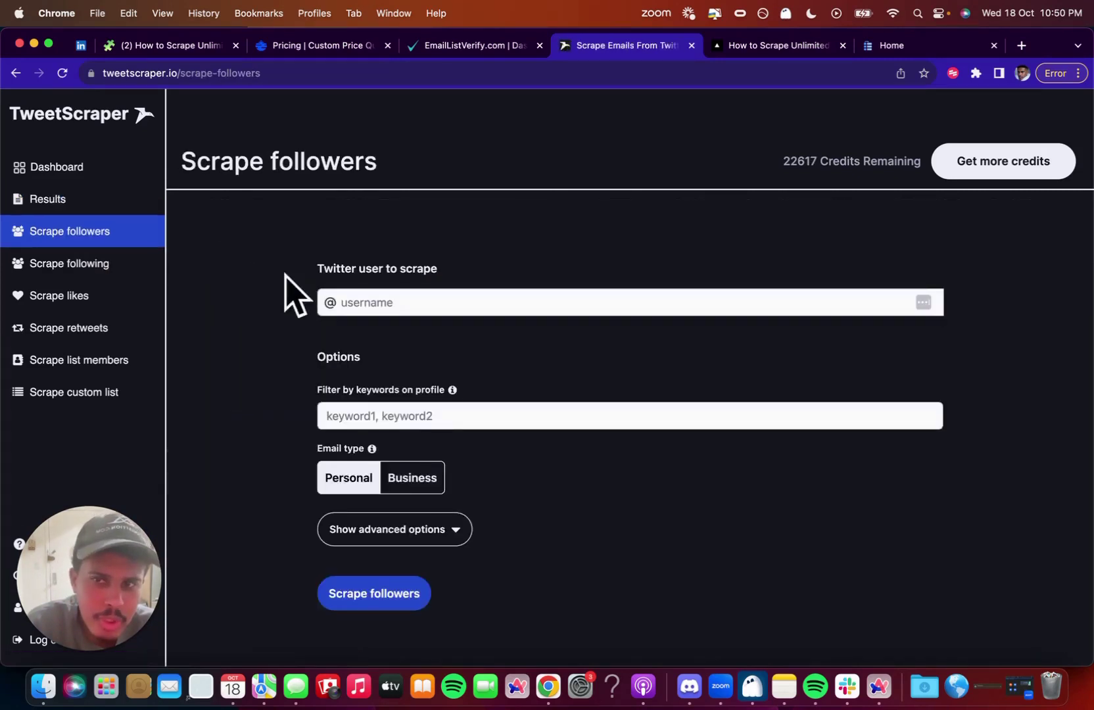
left_click(380, 303)
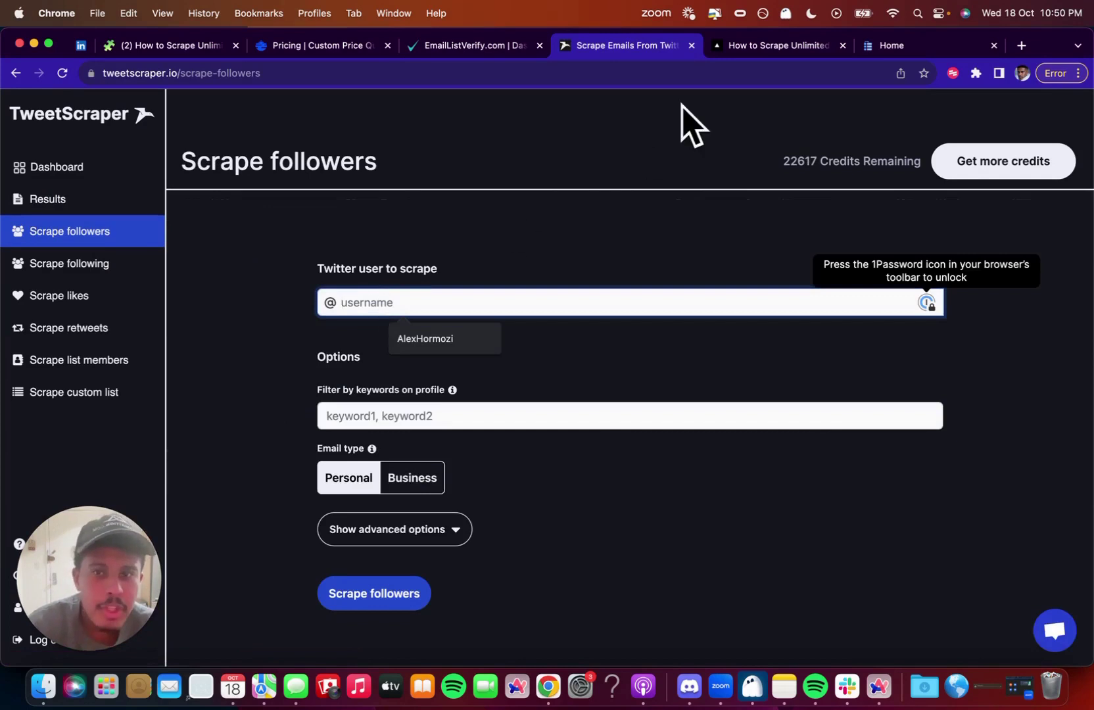
left_click(454, 340)
Step: Enter profile keywords b2b, consultants, cold email, email, marketing, business; view advanced options; return to Results
left_click(410, 415)
type("b2b,")
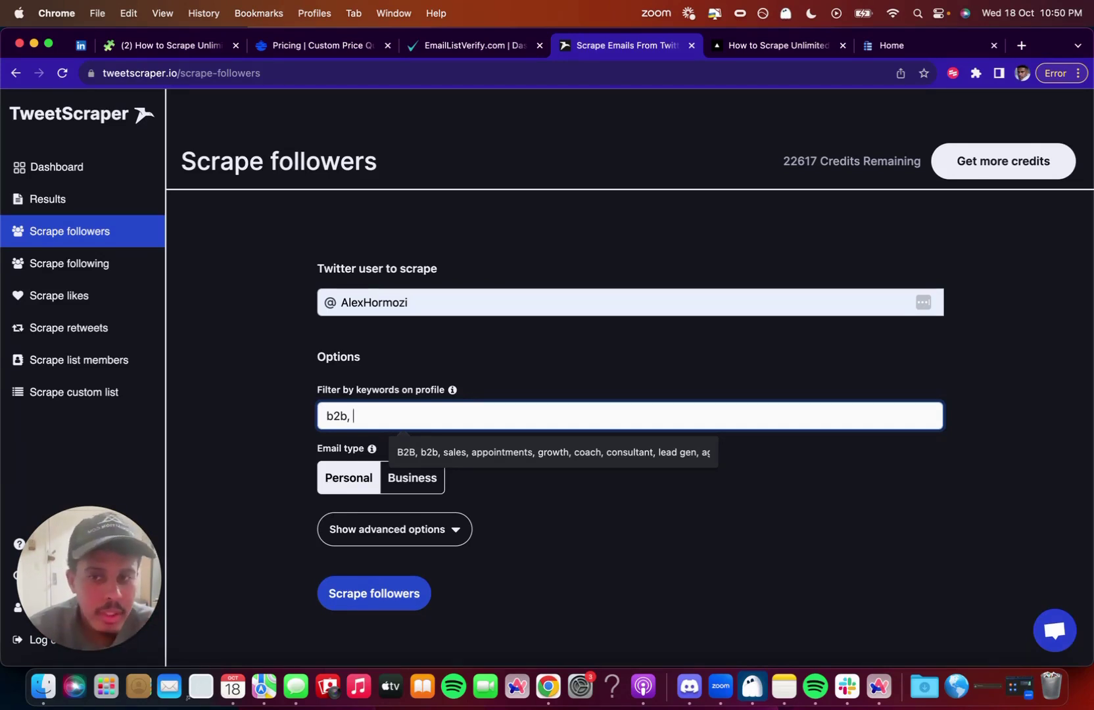
type("consultants, cold email, email, marketing, business")
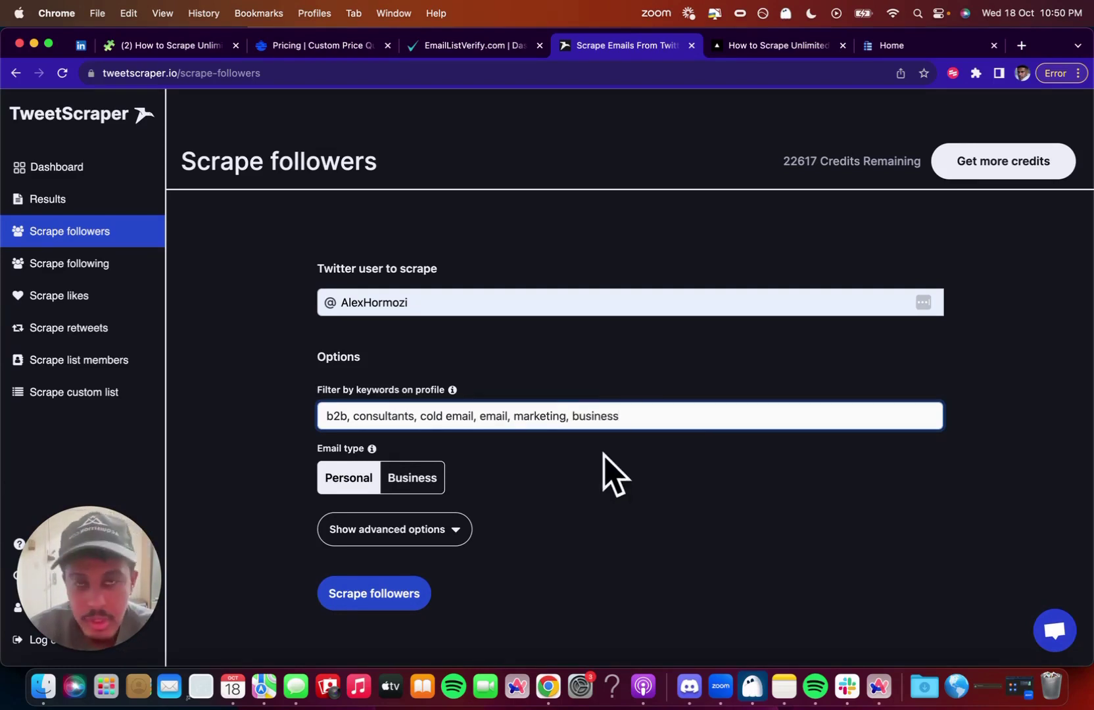
left_click(382, 536)
scroll(588, 510, "down", 5)
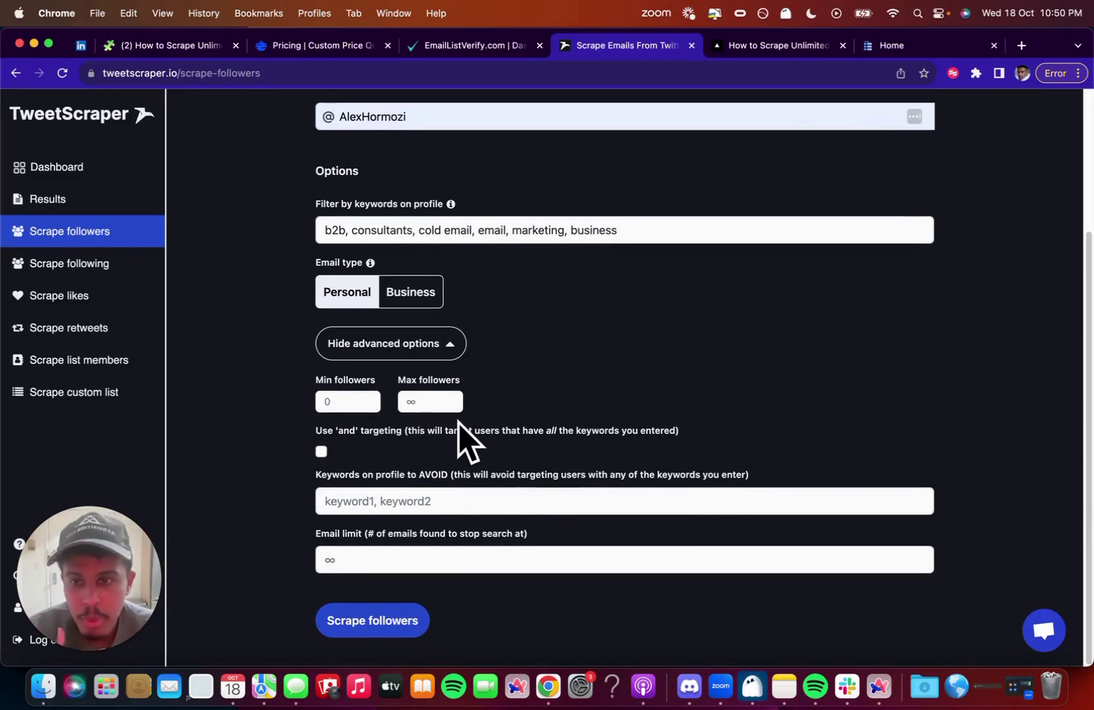
left_click(444, 494)
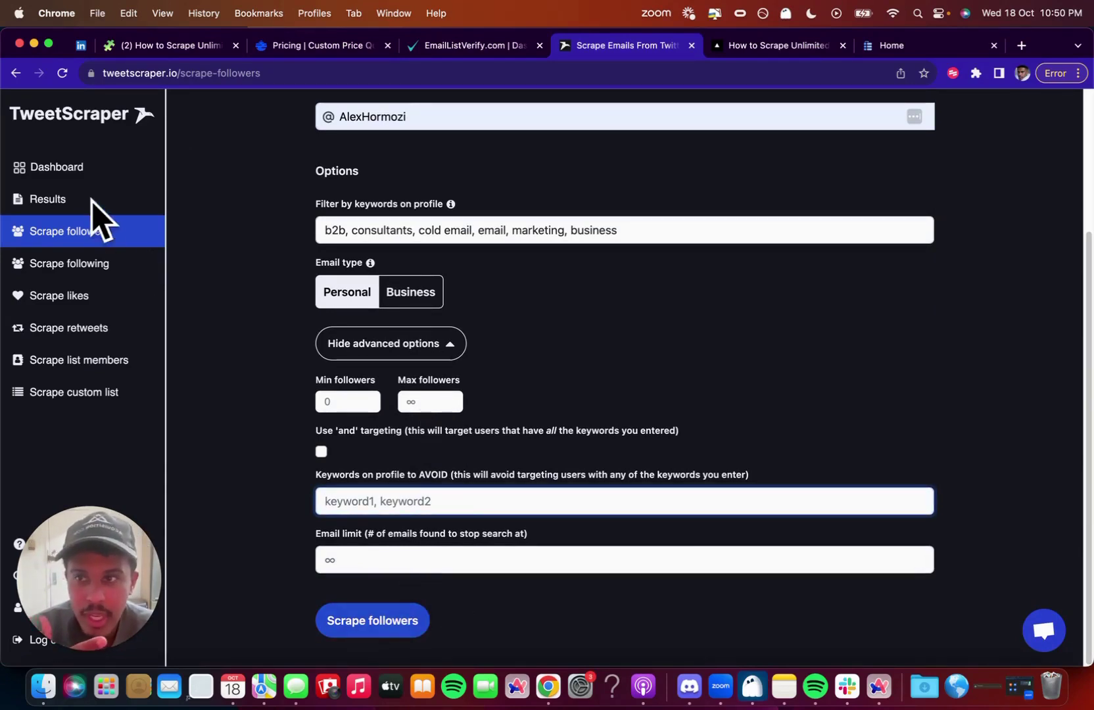
left_click(69, 200)
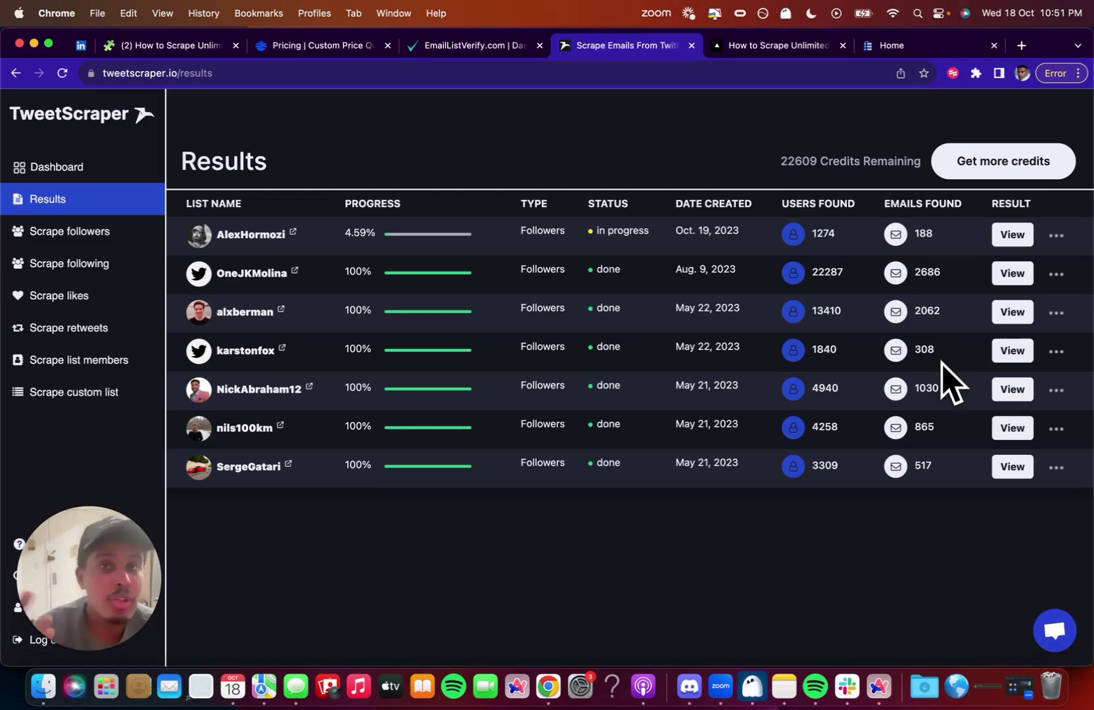
Step: Switch back to the Notion 'How to Scrape Unlimited Leads' guide with Super+2
key("super+2")
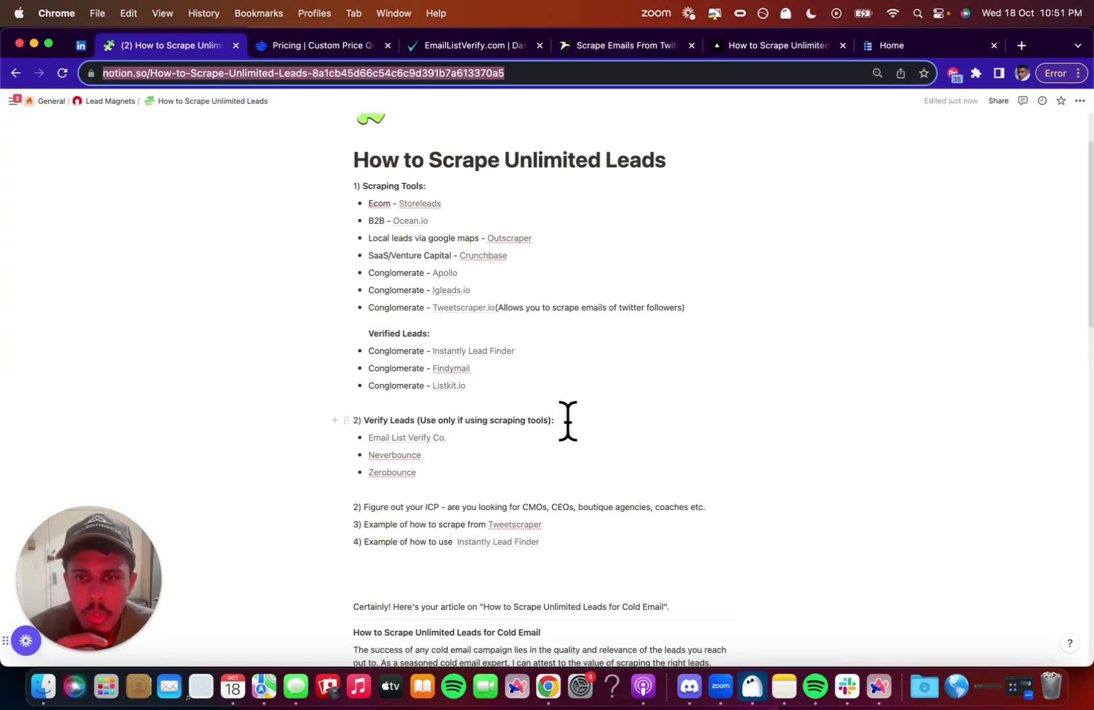
Step: Select 'Instantly Lead Finder' in the guide, then go to Instantly and log in
left_click_drag(532, 358, 435, 358)
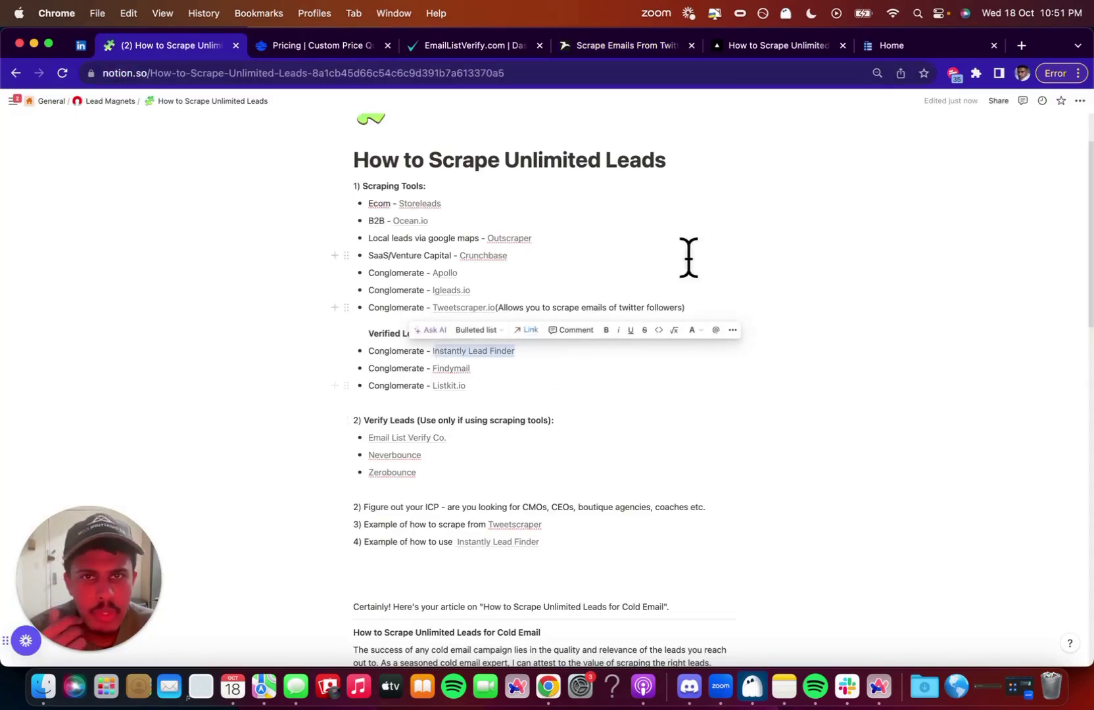
left_click(612, 41)
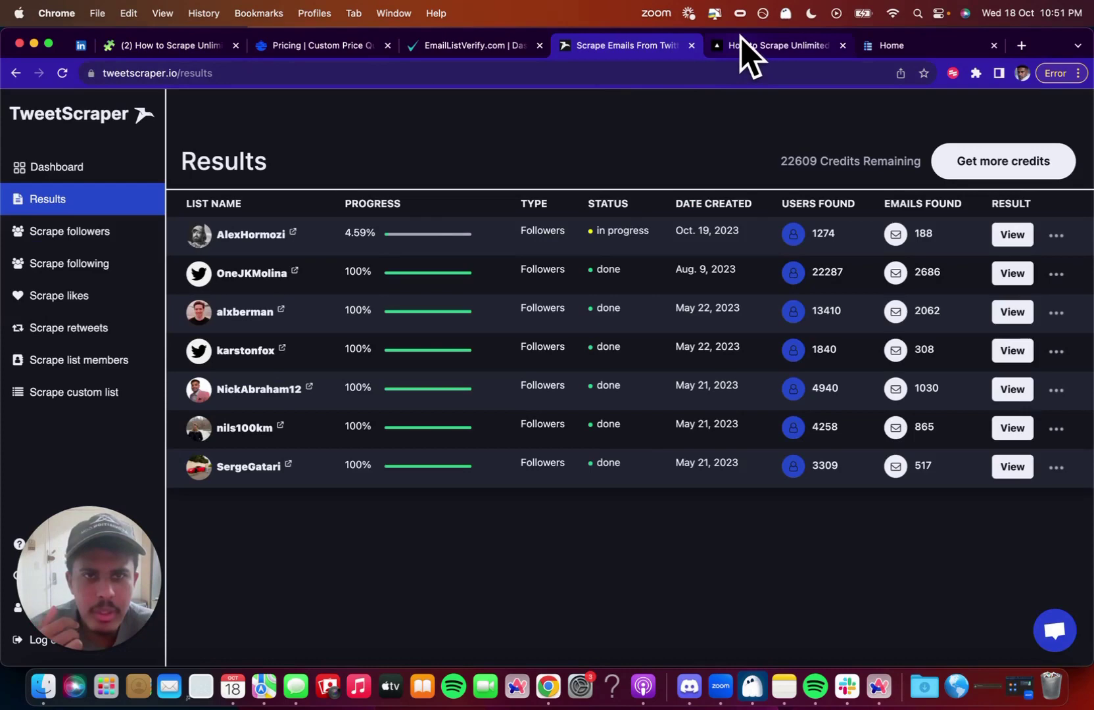
left_click(891, 45)
left_click(850, 127)
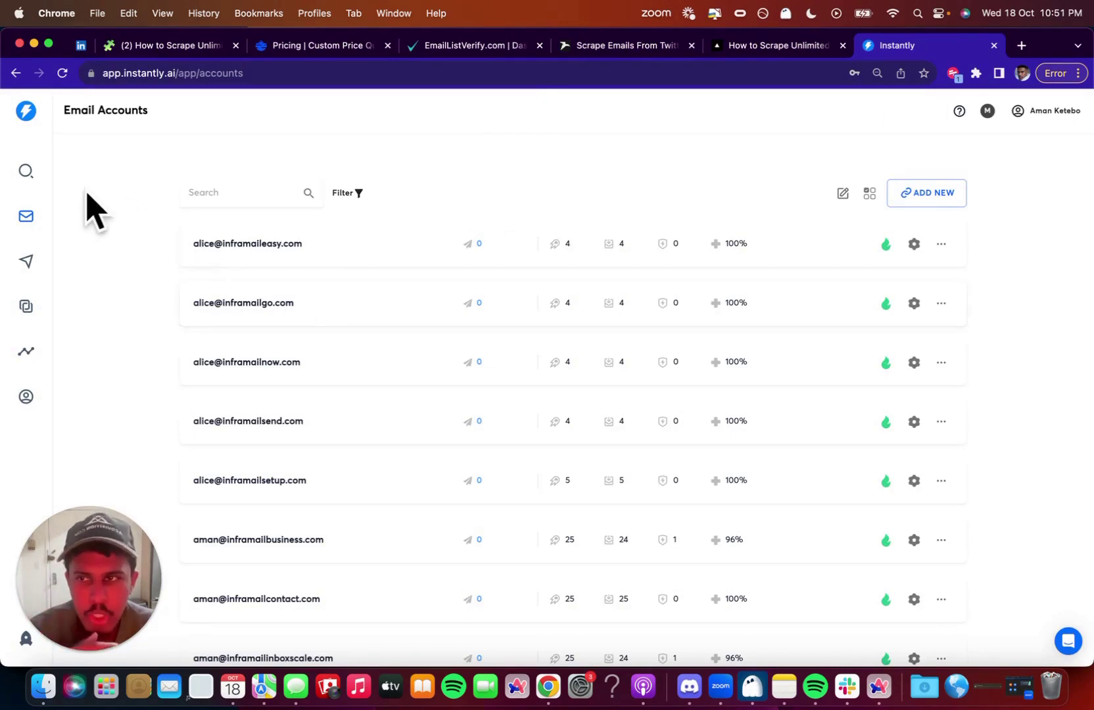
Step: In Lead Finder, filter leads to Information Technology and Services with $500M–1B revenue
left_click(26, 173)
left_click(112, 231)
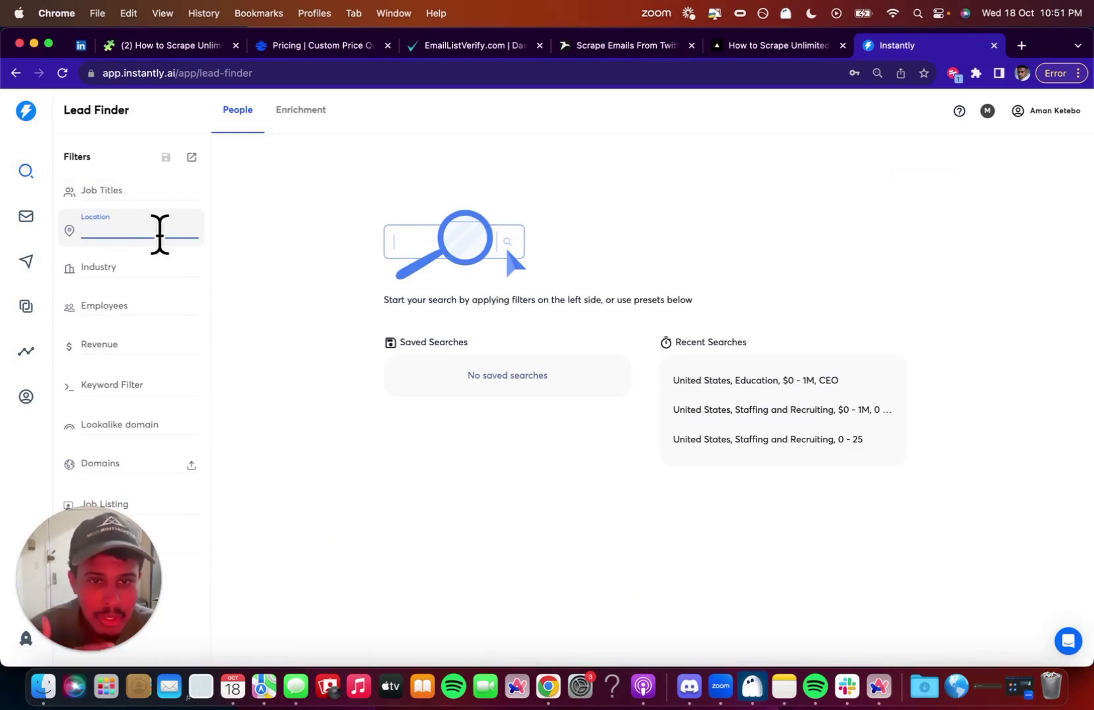
left_click(124, 273)
type("soft")
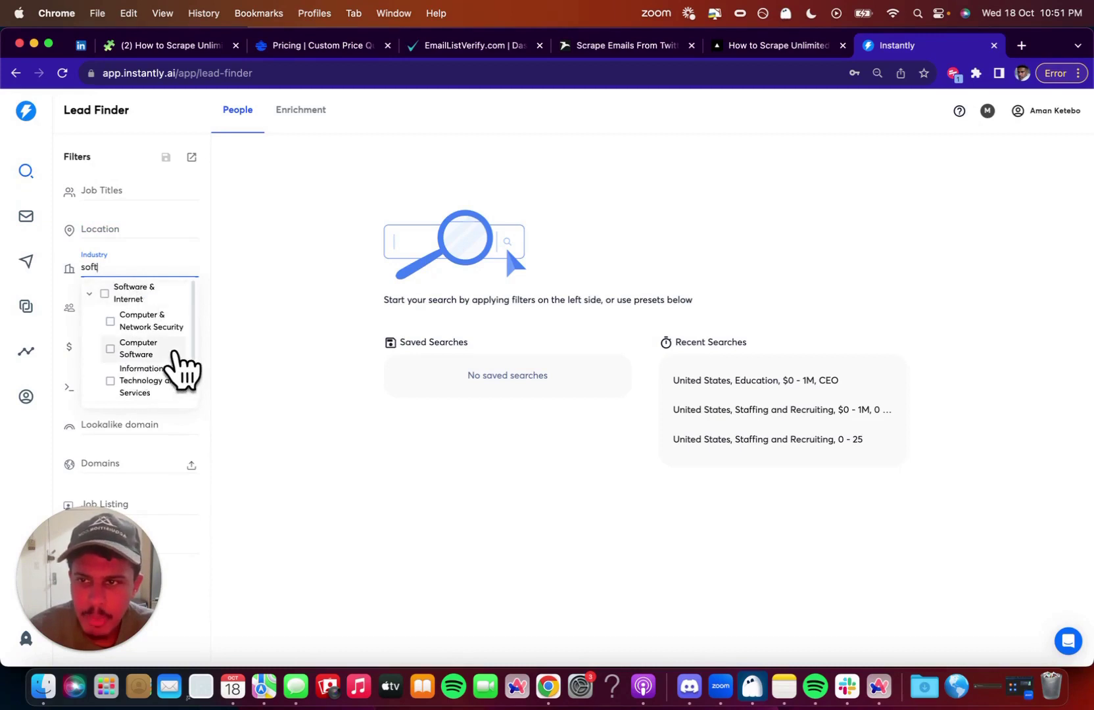
scroll(141, 393, "down", 1)
left_click(113, 363)
left_click(125, 366)
scroll(141, 431, "down", 3)
left_click(132, 475)
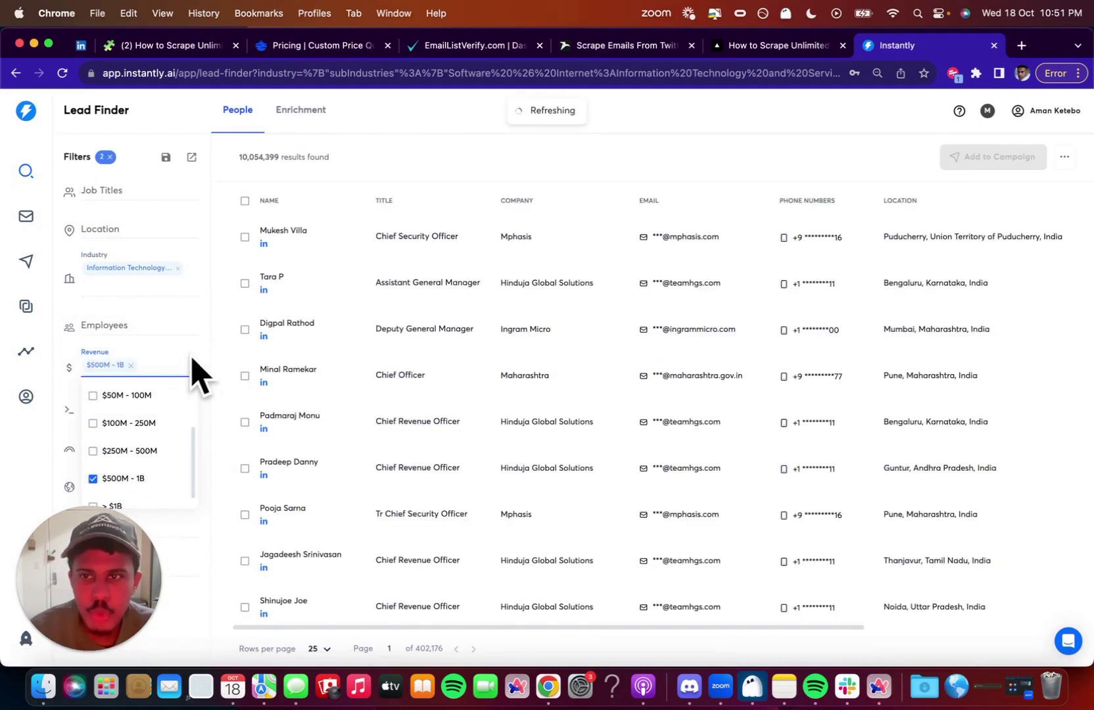
left_click_drag(288, 156, 238, 158)
Step: Set the employee count filter to 100–250, replacing the initial 25–100 choice
left_click(128, 327)
left_click(125, 380)
left_click(196, 331)
left_click(119, 332)
left_click(130, 341)
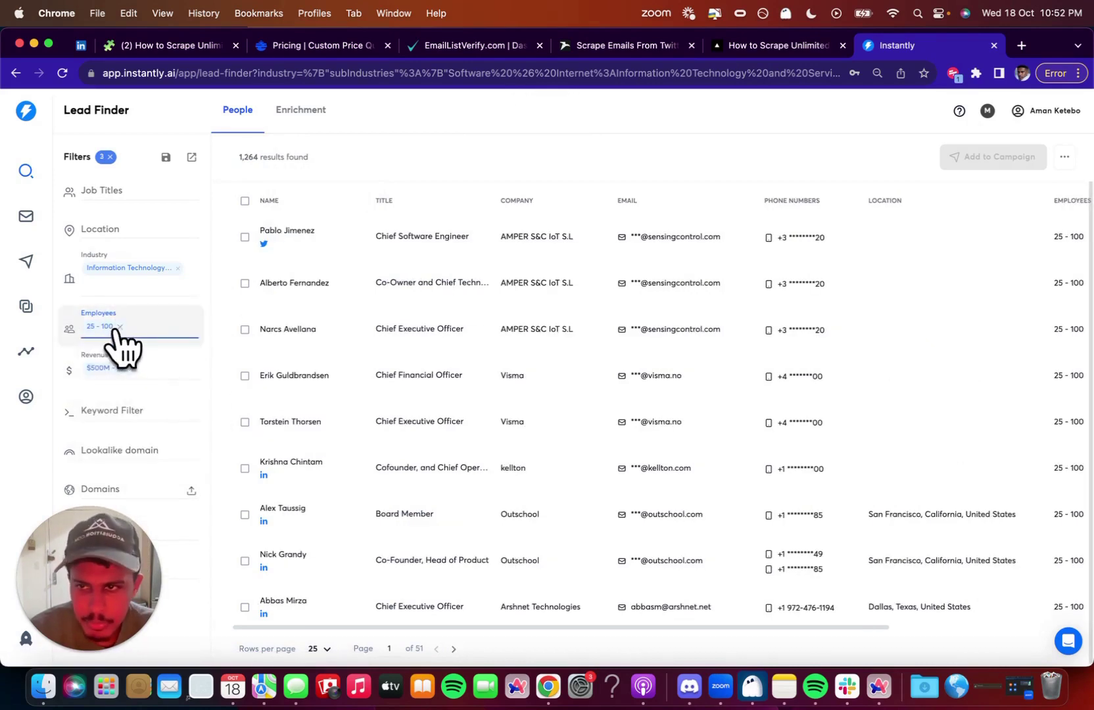
key("BackSpace")
left_click(117, 409)
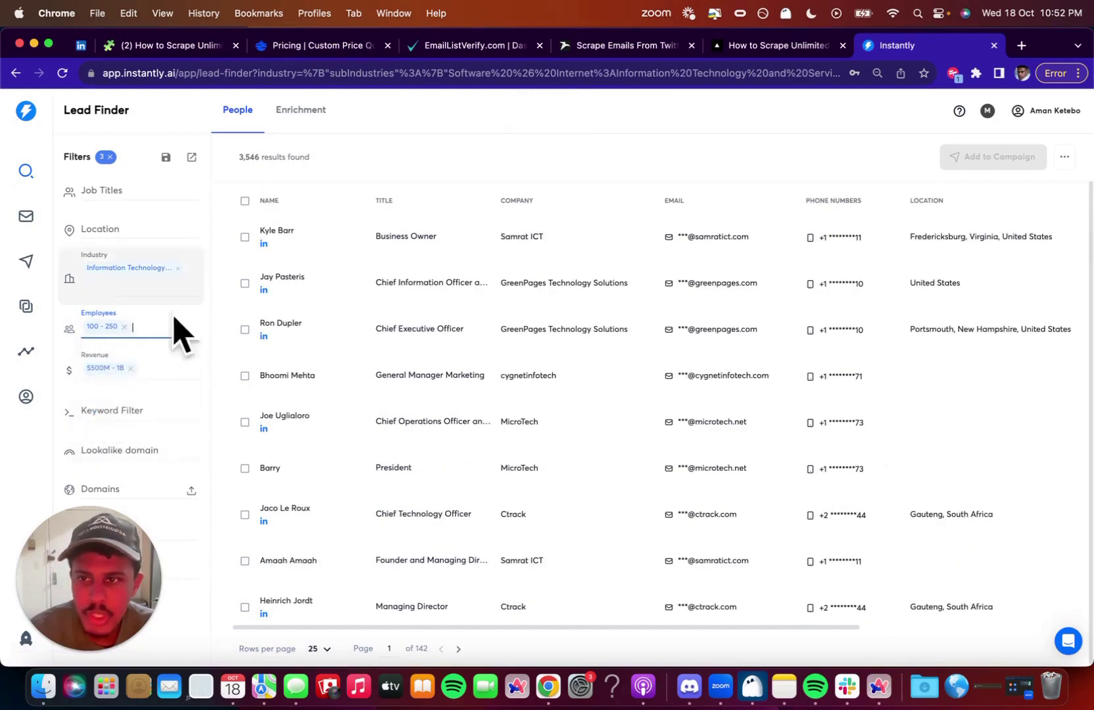
Step: Try then remove a CEO job title filter, select 100 leads, and return to Notion
left_click(159, 379)
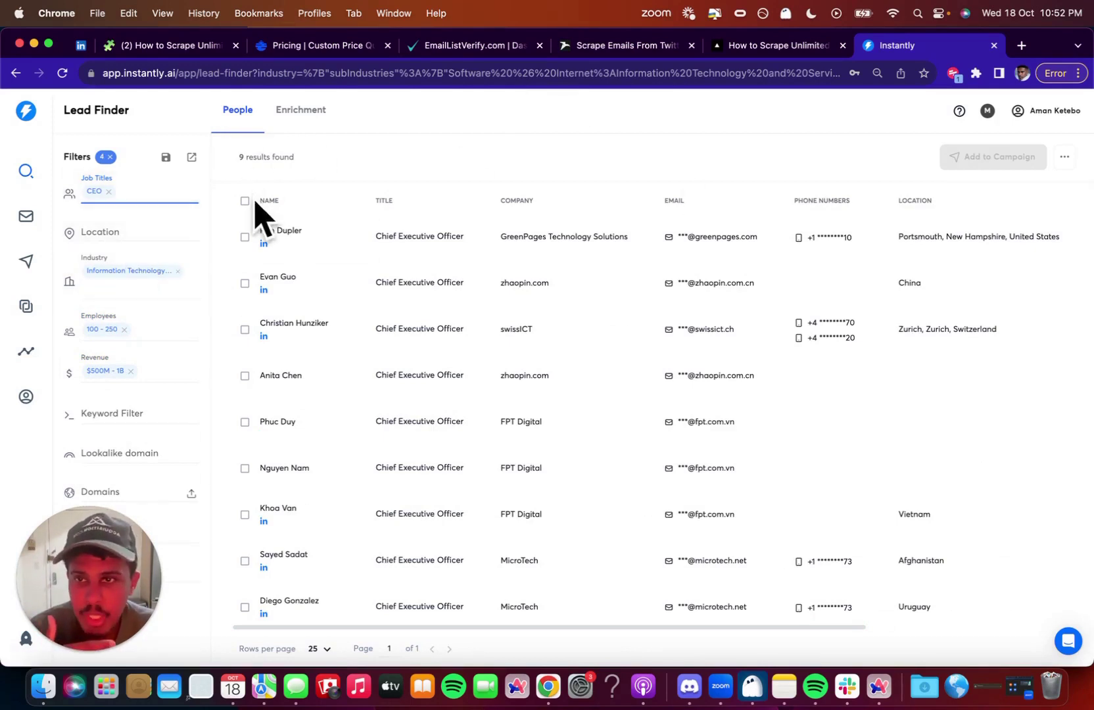
left_click(245, 201)
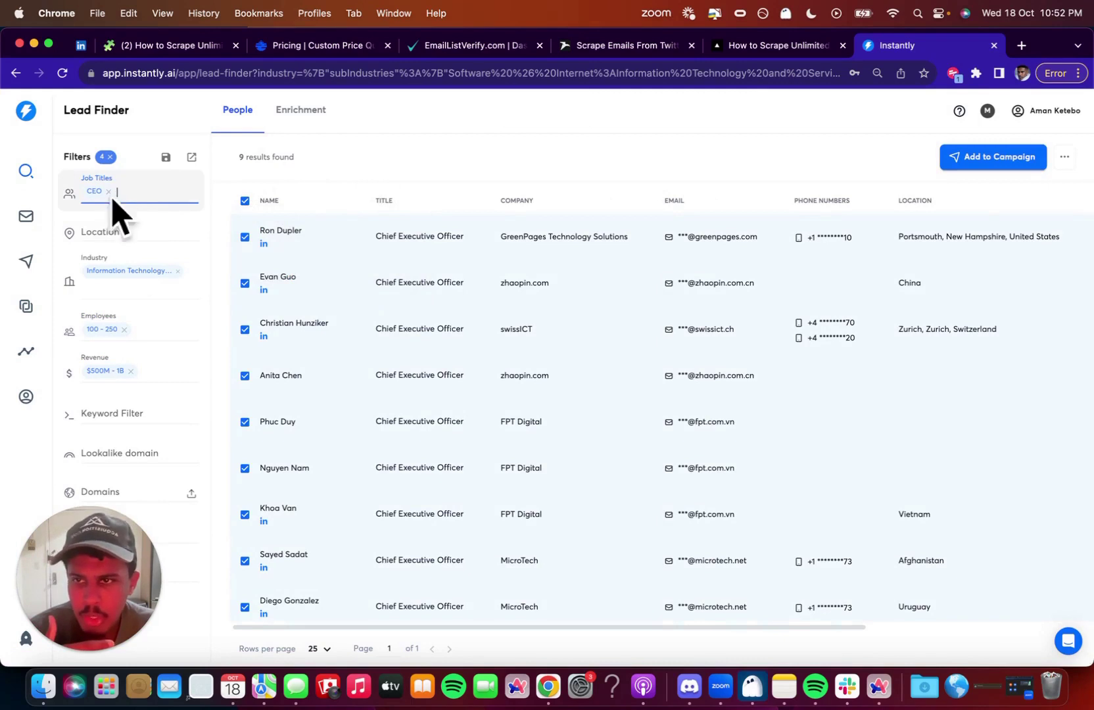
left_click(109, 191)
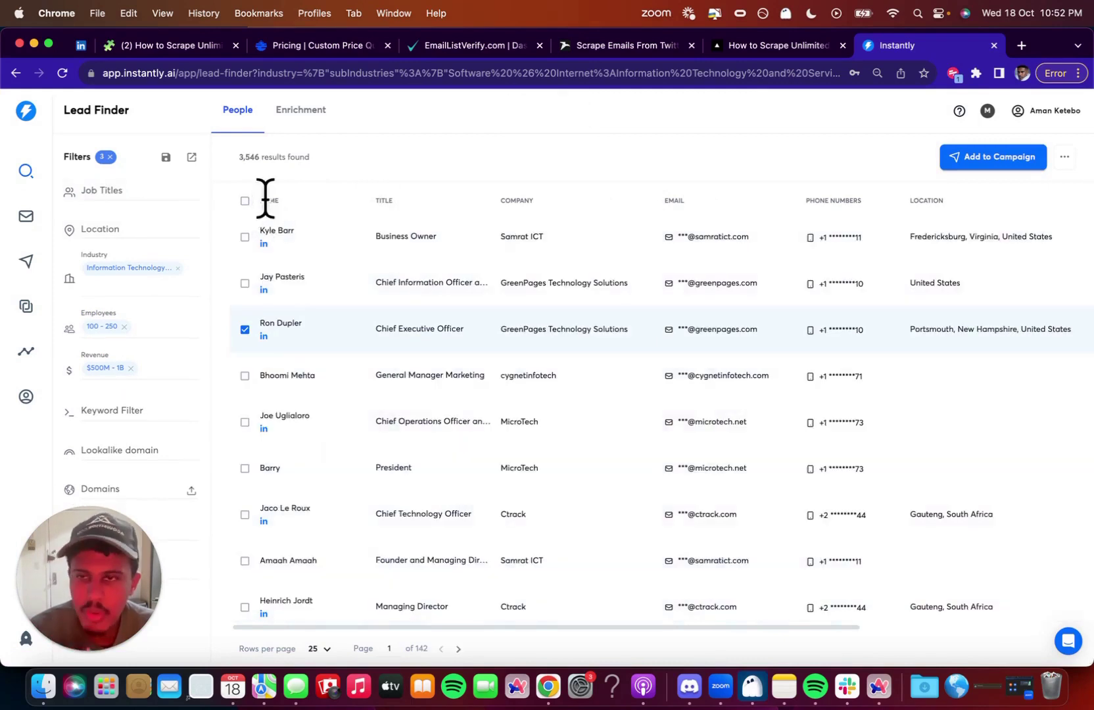
left_click(244, 200)
left_click(245, 201)
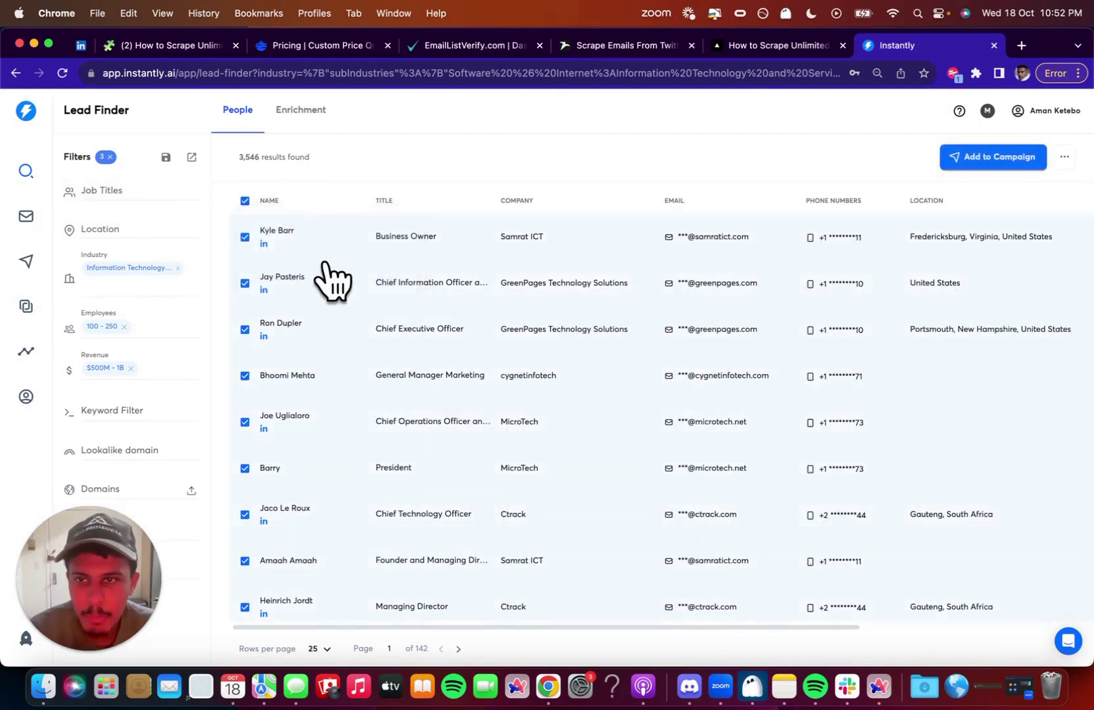
left_click(358, 279)
type("100")
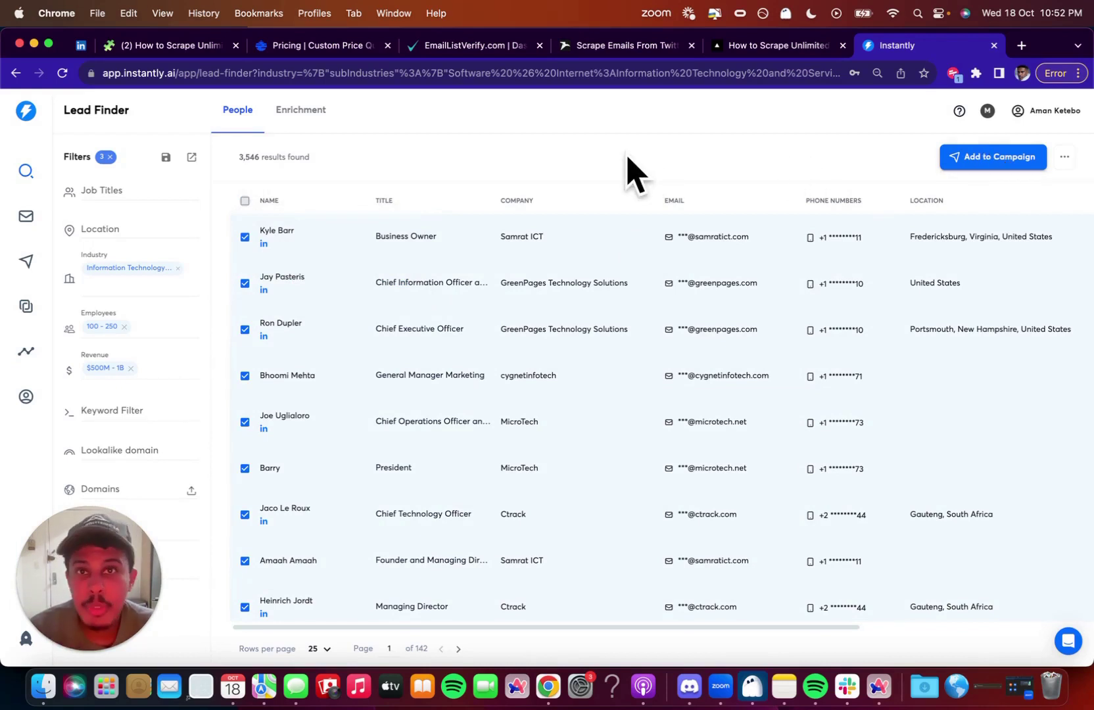
left_click(176, 46)
scroll(526, 279, "up", 1)
left_click(586, 311)
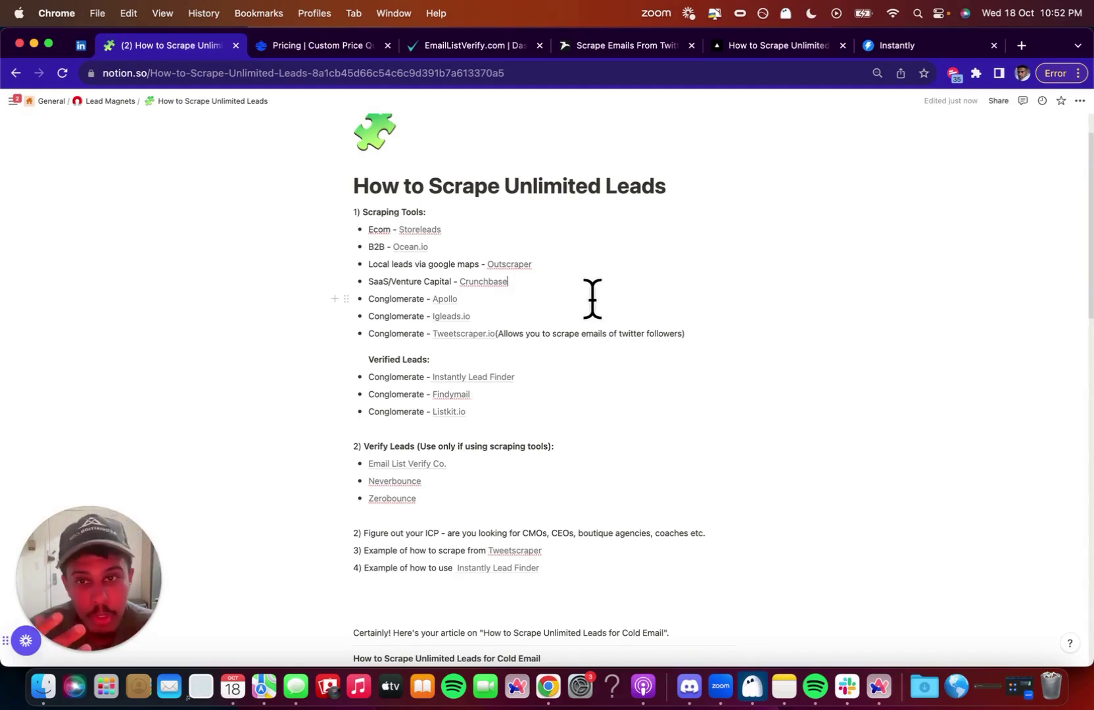
scroll(591, 298, "down", 4)
left_click(434, 375)
left_click_drag(434, 375, 359, 343)
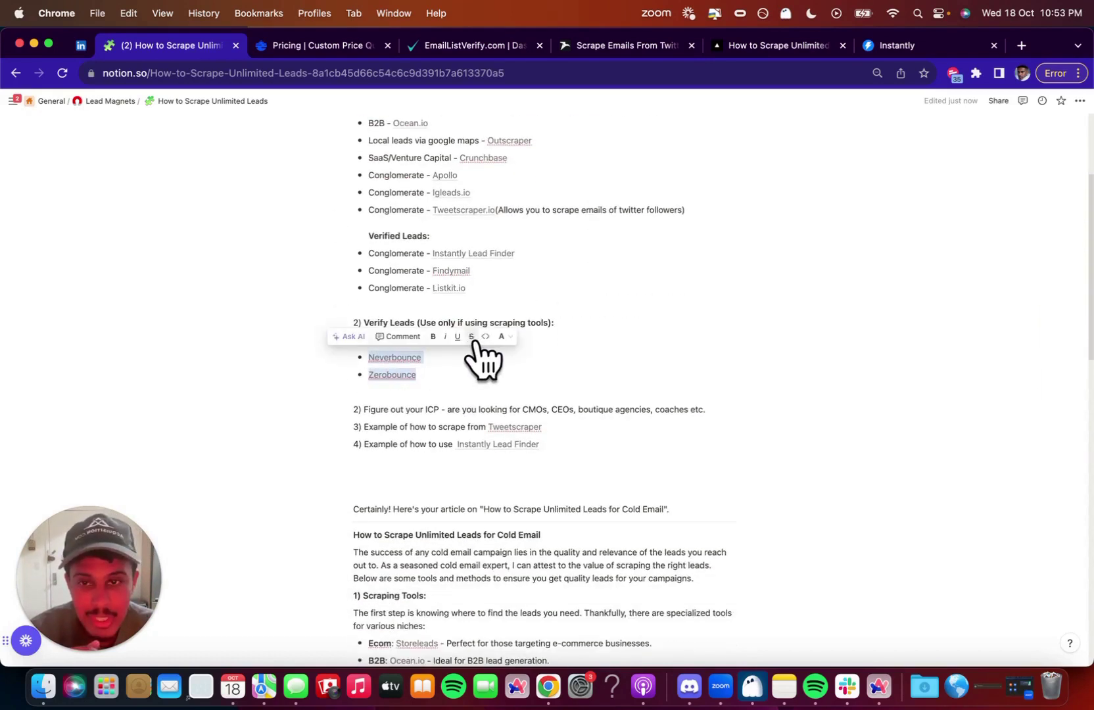
left_click(484, 371)
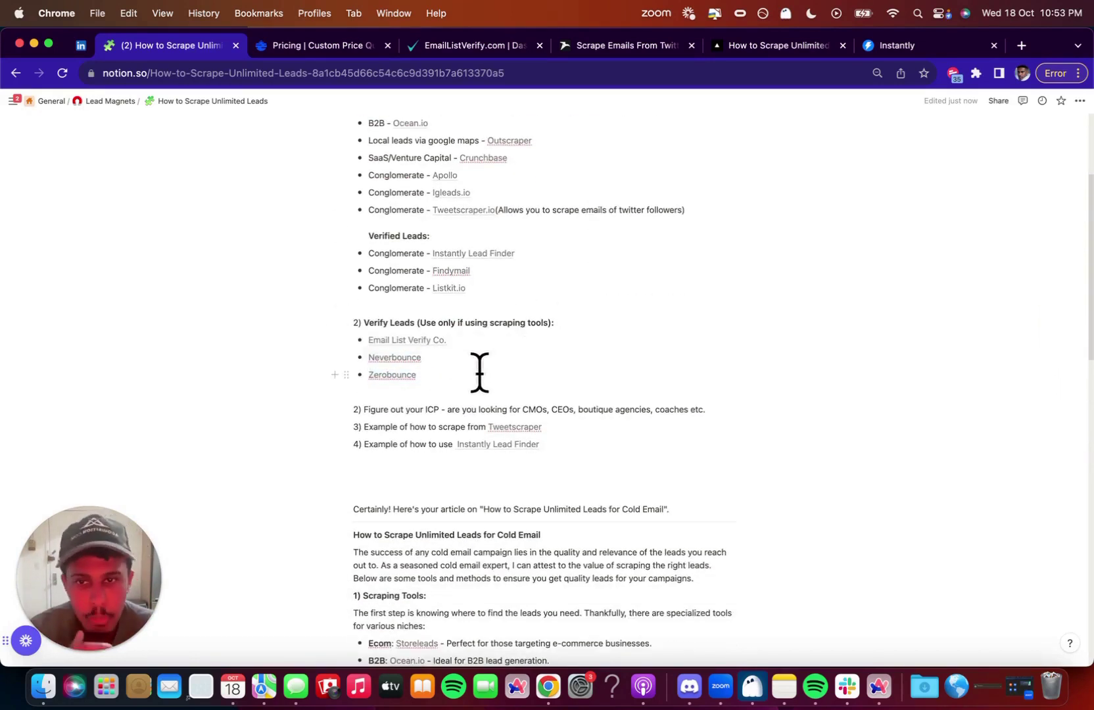